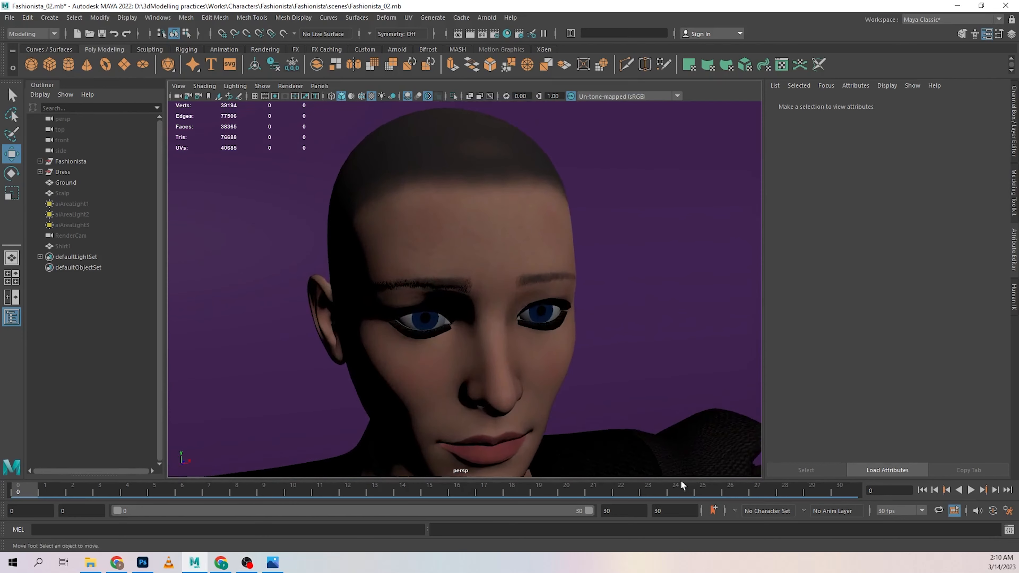
Step: Select the upper eyelash mesh on the character's shadowed eye and examine its polygon strip geometry
{"action": "left_click_drag", "start_coordinate": [634, 417], "coordinate": [646, 395], "text": "alt"}
{"action": "middle_click_drag", "start_coordinate": [645, 395], "coordinate": [653, 341], "text": "alt"}
{"action": "right_click_drag", "start_coordinate": [653, 340], "coordinate": [659, 365], "text": "alt"}
{"action": "left_click_drag", "start_coordinate": [660, 365], "coordinate": [668, 339], "text": "alt"}
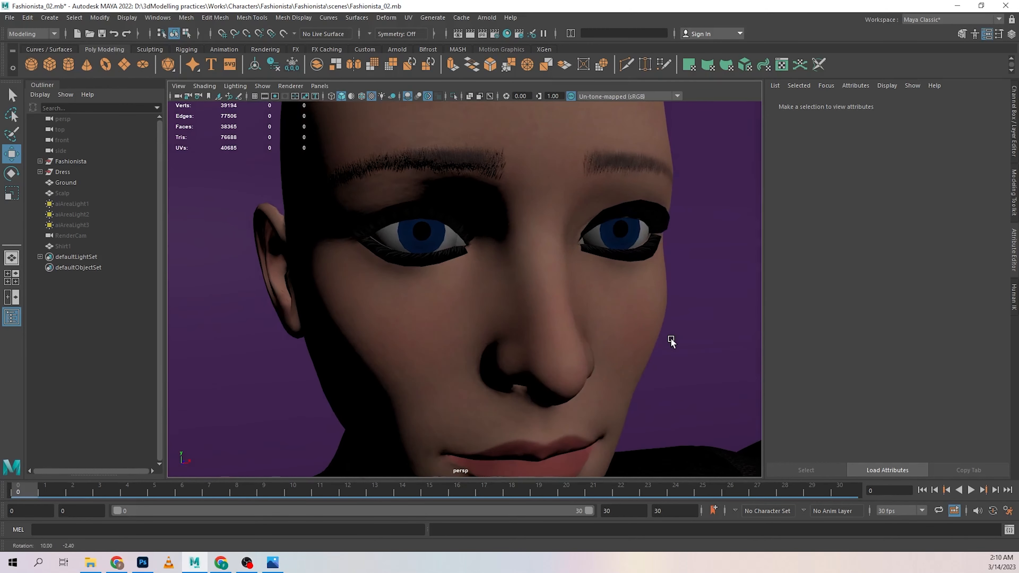
{"action": "left_click", "coordinate": [379, 229]}
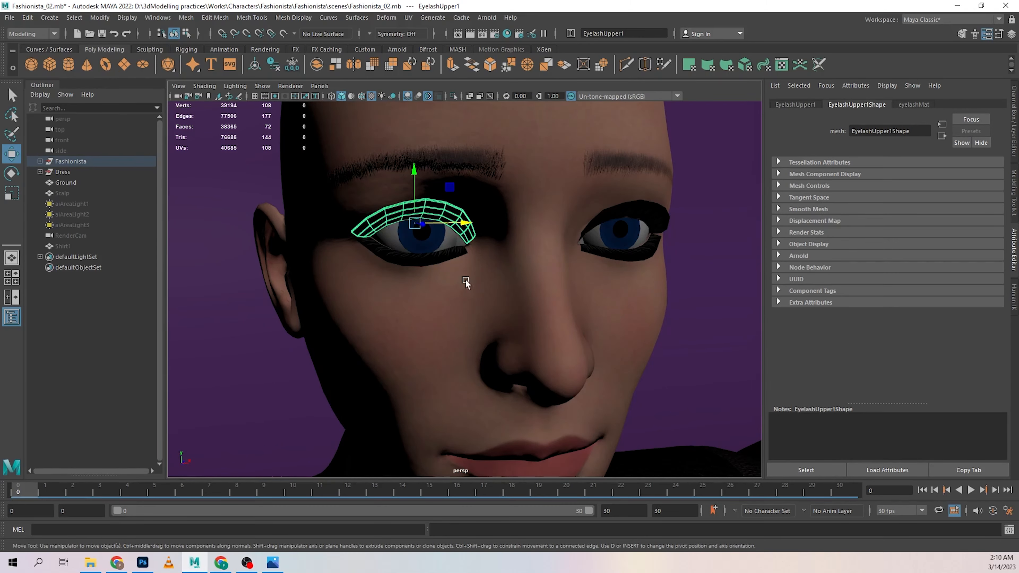
{"action": "scroll", "coordinate": [466, 280], "scroll_direction": "up", "scroll_amount": 4}
{"action": "middle_click_drag", "start_coordinate": [474, 288], "coordinate": [506, 351], "text": "alt"}
{"action": "scroll", "coordinate": [464, 355], "scroll_direction": "up", "scroll_amount": 2}
{"action": "left_click_drag", "start_coordinate": [464, 356], "coordinate": [465, 348], "text": "alt"}
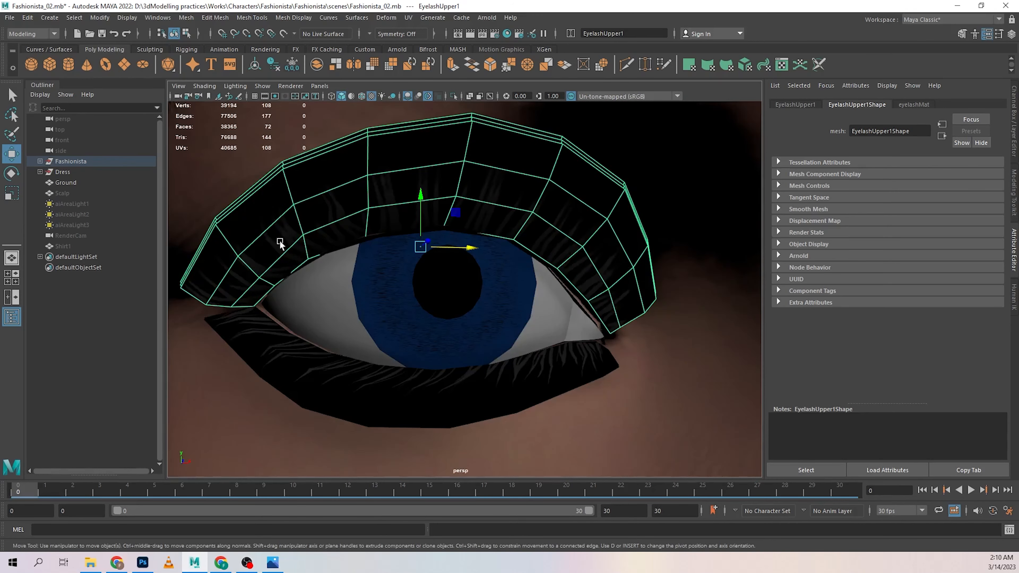
Step: Check the lower eyelash mesh, and examine how the upper eyelash mesh follows the eyelid
{"action": "left_click", "coordinate": [301, 362]}
{"action": "left_click", "coordinate": [272, 232]}
{"action": "left_click_drag", "start_coordinate": [384, 281], "coordinate": [340, 255], "text": "alt"}
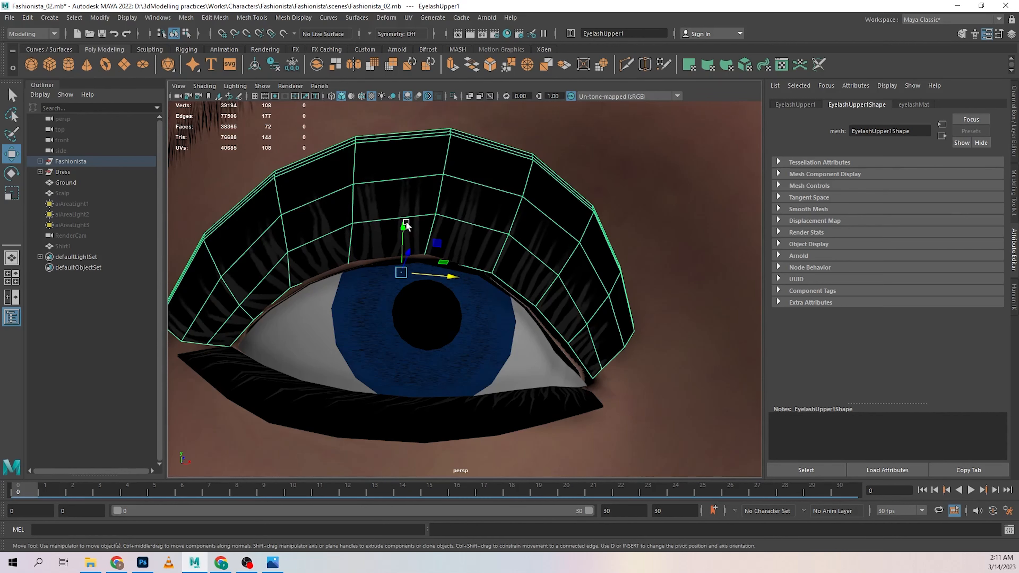
{"action": "scroll", "coordinate": [511, 228], "scroll_direction": "down", "scroll_amount": 2}
{"action": "scroll", "coordinate": [497, 235], "scroll_direction": "down", "scroll_amount": 2}
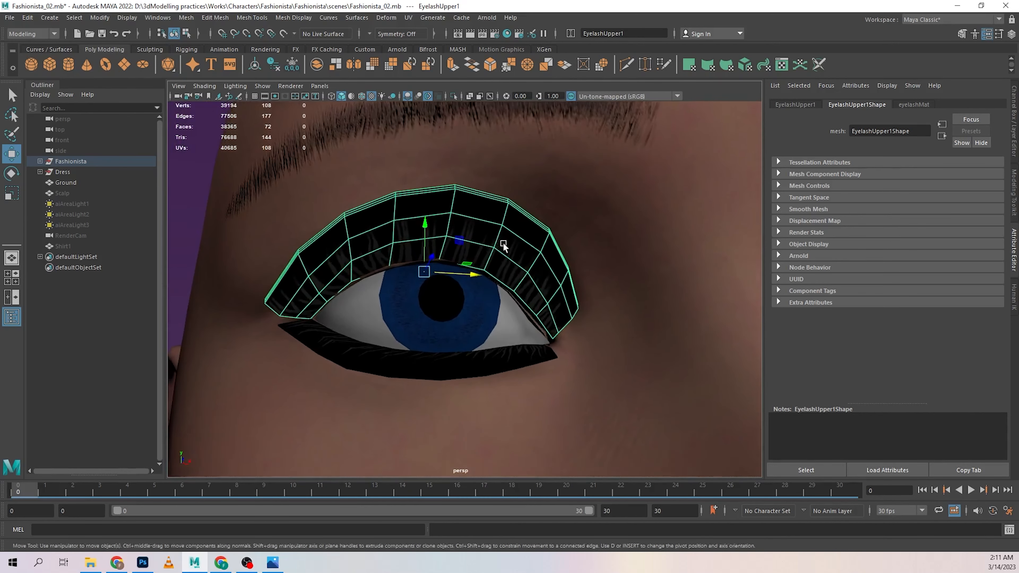
{"action": "scroll", "coordinate": [509, 250], "scroll_direction": "up", "scroll_amount": 4}
{"action": "scroll", "coordinate": [508, 251], "scroll_direction": "down", "scroll_amount": 2}
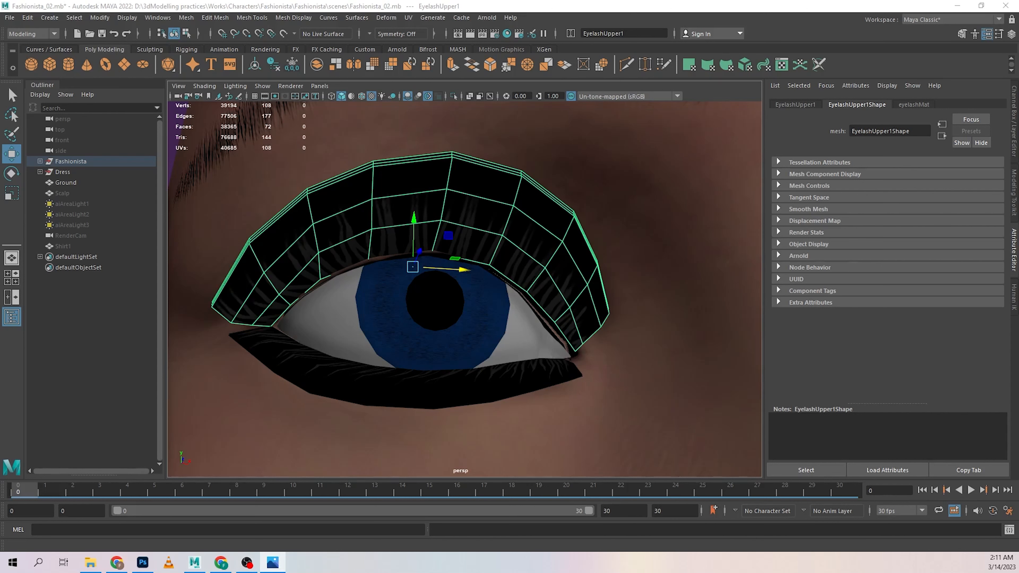
Step: View the EyelashAlpha.png image, and examine how the upper and lower eyelash UVs fit it in the UV Editor
{"action": "left_click_drag", "start_coordinate": [2, 199], "coordinate": [357, 33]}
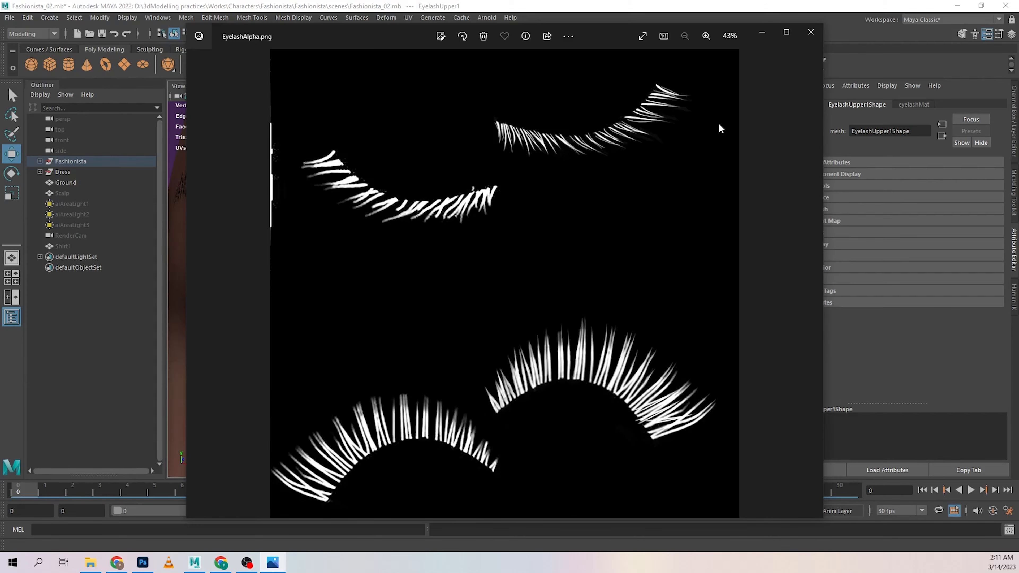
{"action": "left_click", "coordinate": [810, 31]}
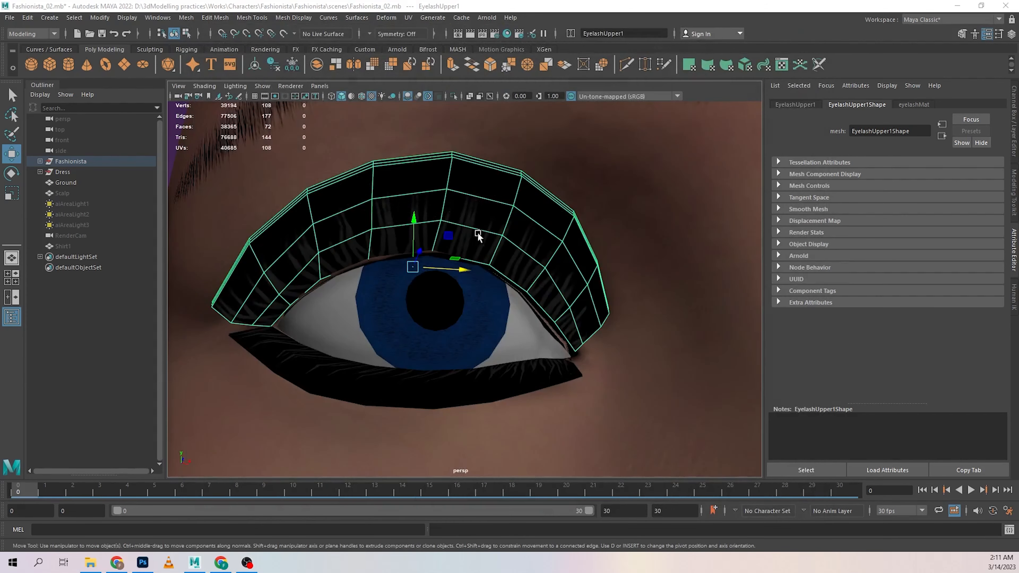
{"action": "left_click_drag", "start_coordinate": [550, 274], "coordinate": [545, 275], "text": "alt"}
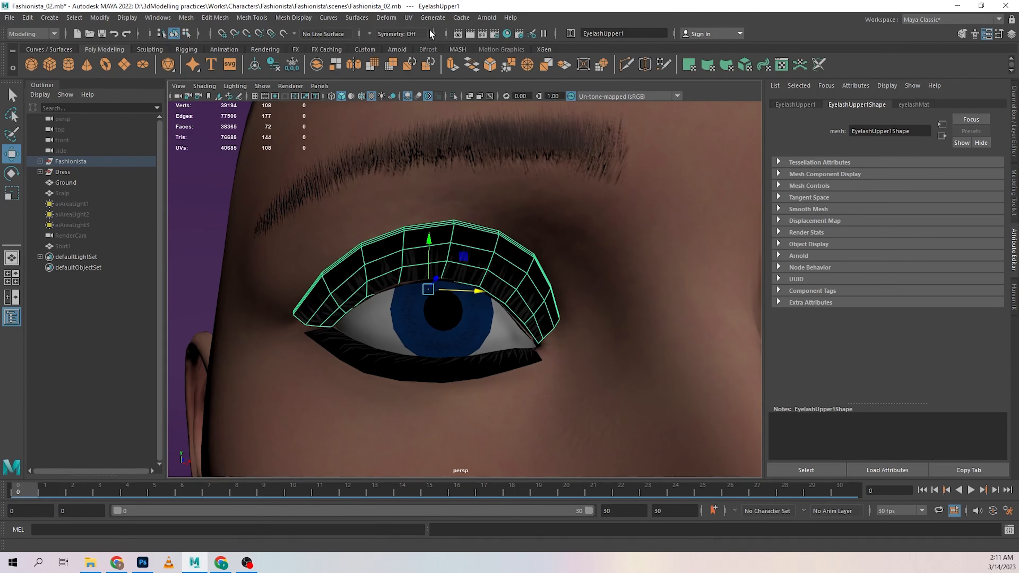
{"action": "left_click", "coordinate": [409, 18]}
{"action": "left_click", "coordinate": [425, 31]}
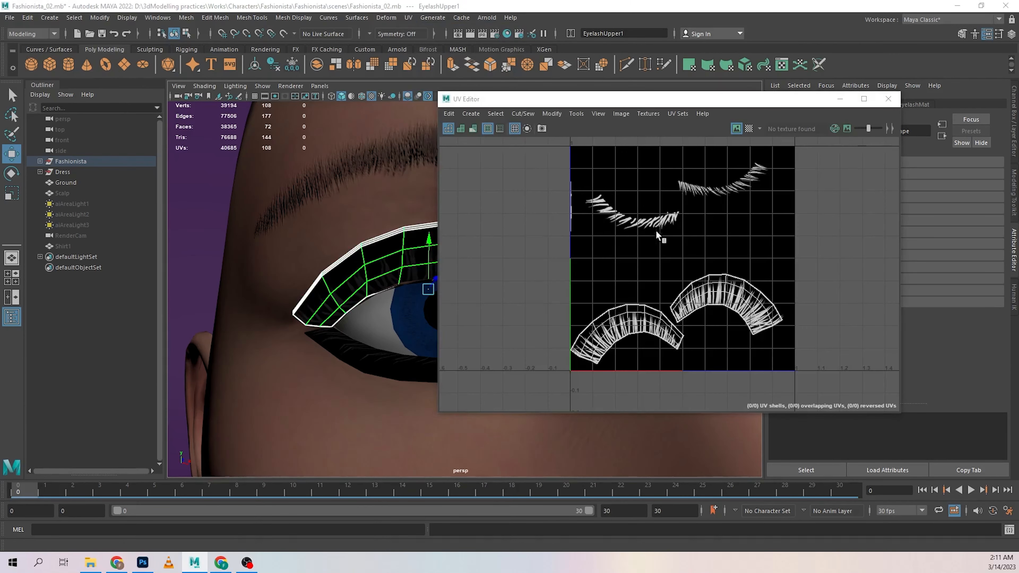
{"action": "middle_click_drag", "start_coordinate": [387, 373], "coordinate": [342, 358], "text": "alt"}
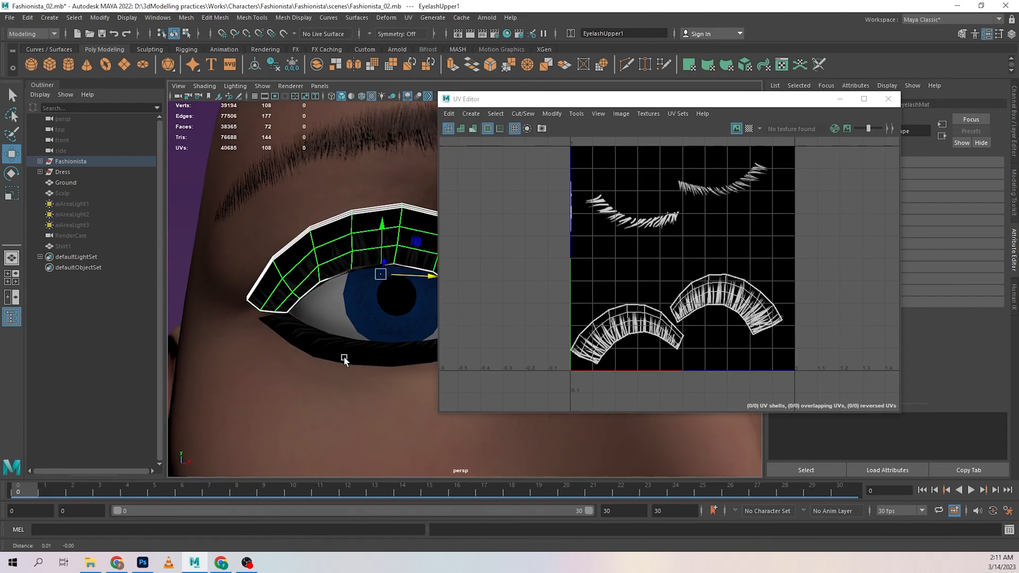
{"action": "left_click", "coordinate": [343, 348]}
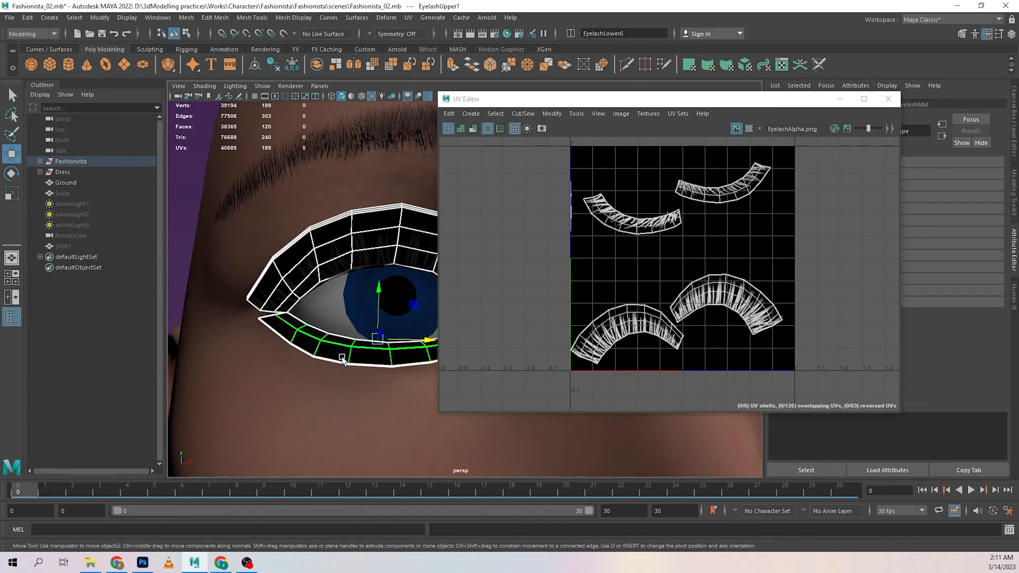
{"action": "left_click", "coordinate": [888, 98]}
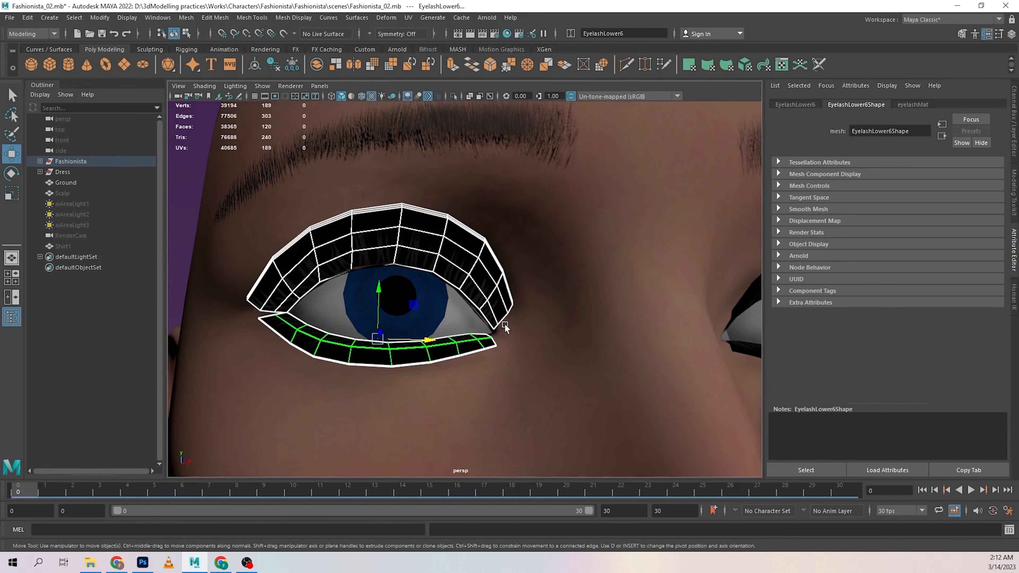
Step: Inspect the upper eyelash's eyelashMat material and the image file connected to its Geometry Opacity
{"action": "left_click", "coordinate": [475, 275]}
{"action": "left_click", "coordinate": [907, 105]}
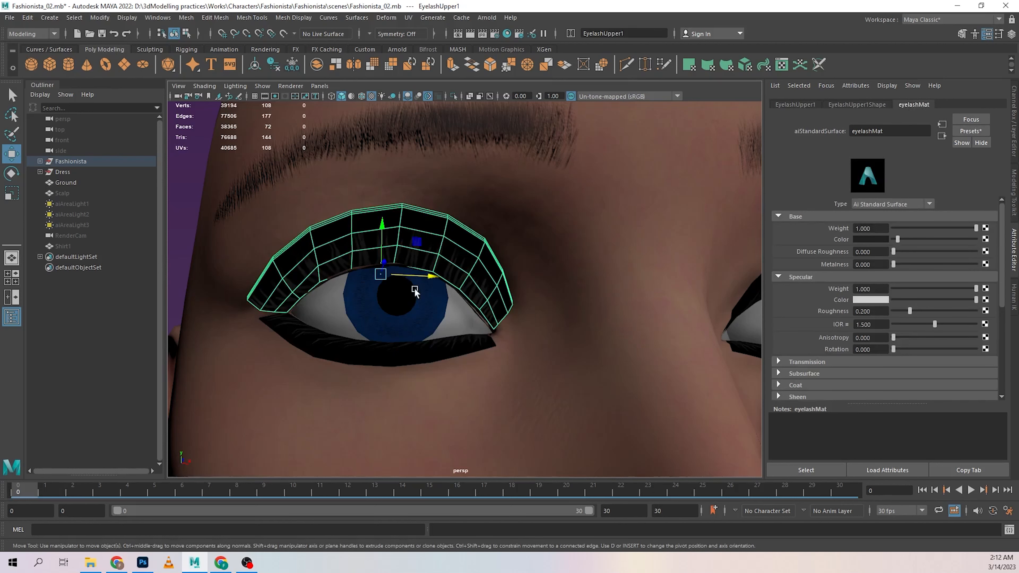
{"action": "scroll", "coordinate": [856, 290], "scroll_direction": "down", "scroll_amount": 5}
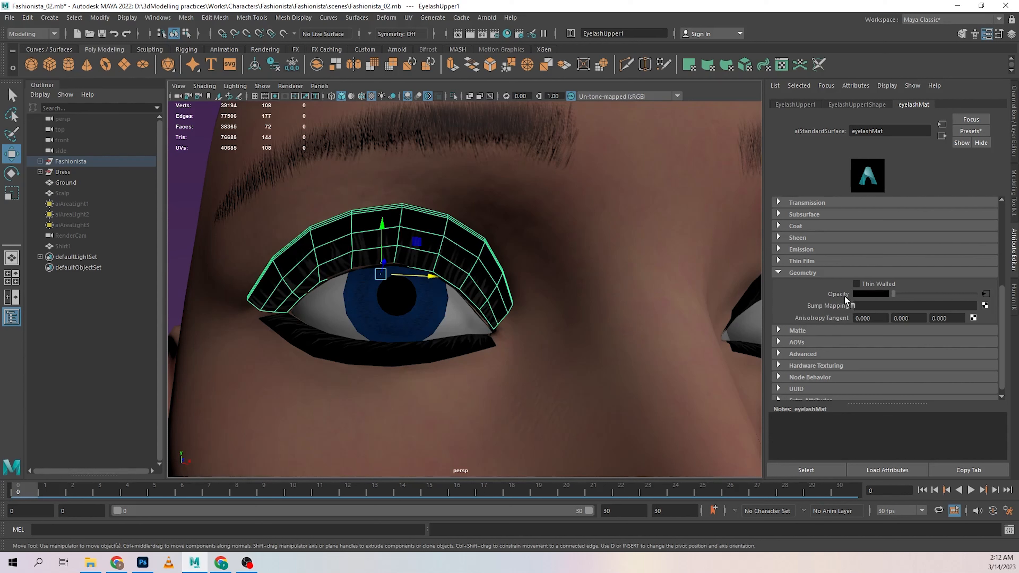
{"action": "left_click", "coordinate": [985, 293]}
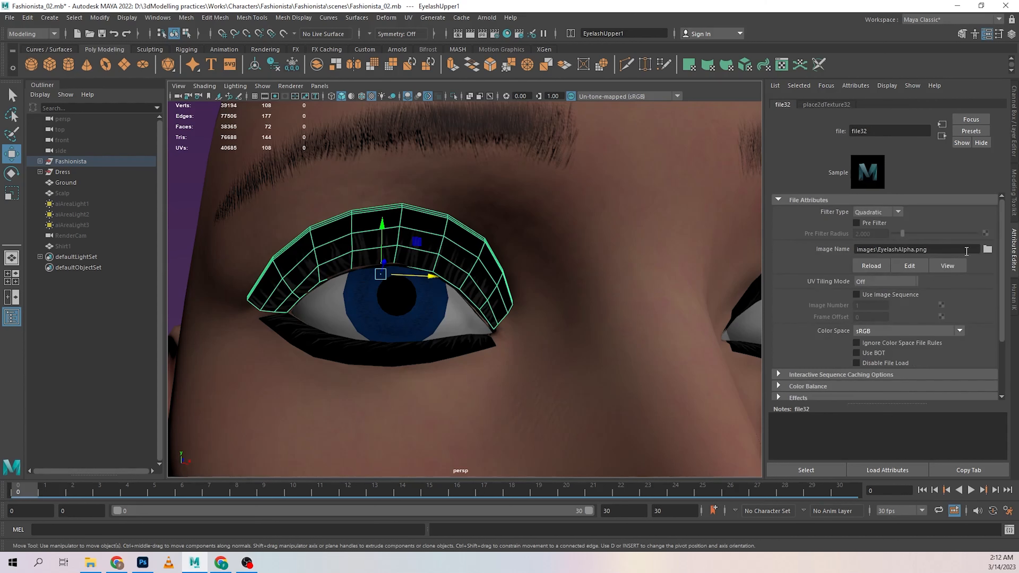
{"action": "left_click", "coordinate": [489, 260]}
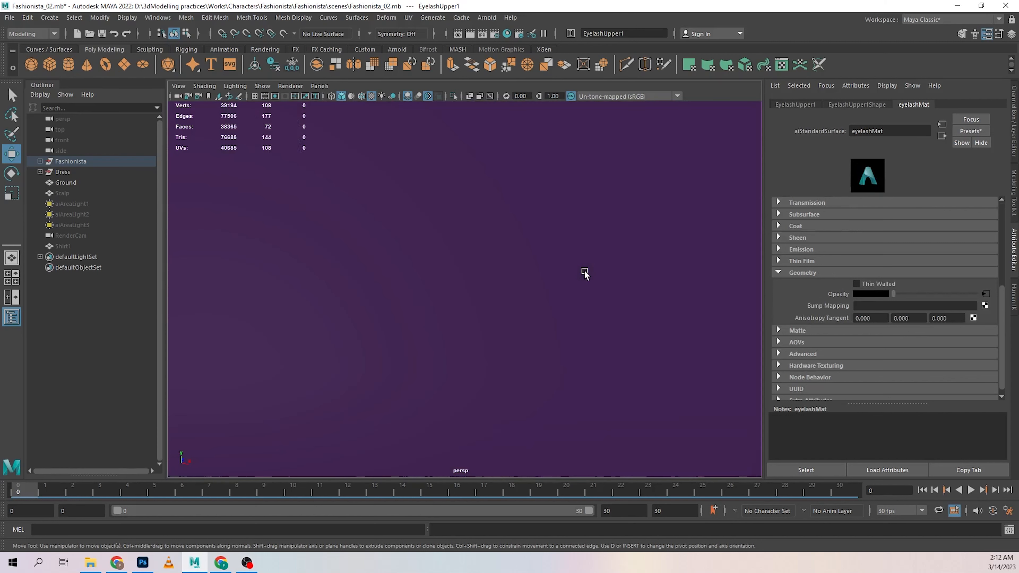
Step: Unhide the three Arnold area lights and render a perspective close-up of both eyes with Arnold
{"action": "right_click_drag", "start_coordinate": [585, 272], "coordinate": [498, 291], "text": "alt"}
{"action": "left_click_drag", "start_coordinate": [498, 292], "coordinate": [524, 319], "text": "alt"}
{"action": "middle_click_drag", "start_coordinate": [524, 319], "coordinate": [539, 256], "text": "alt"}
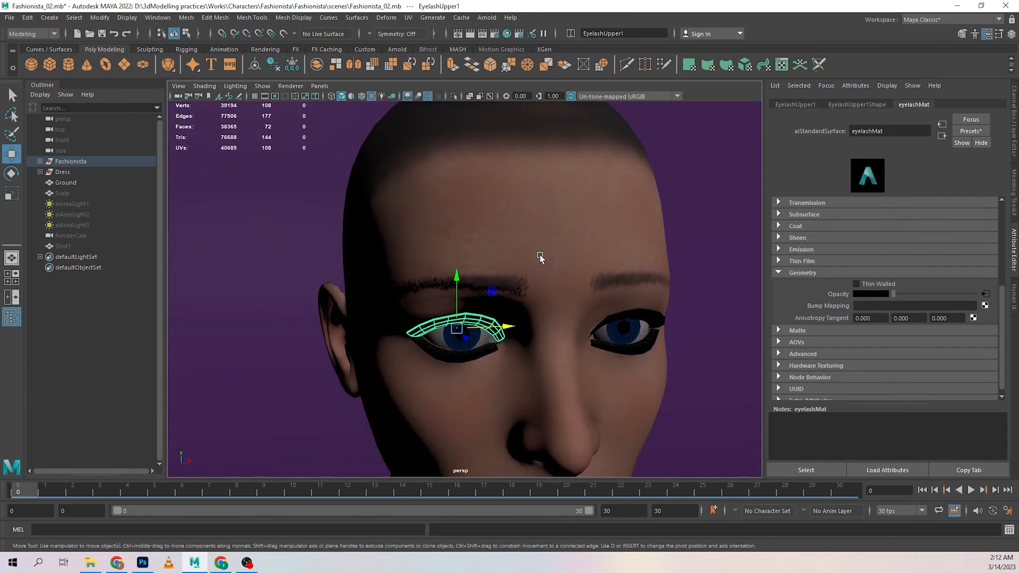
{"action": "right_click_drag", "start_coordinate": [539, 256], "coordinate": [555, 330], "text": "alt"}
{"action": "mouse_move", "coordinate": [555, 330]}
{"action": "left_mouse_down", "text": "alt"}
{"action": "mouse_move", "coordinate": [541, 309]}
{"action": "mouse_move", "coordinate": [550, 322]}
{"action": "left_mouse_up", "text": "alt"}
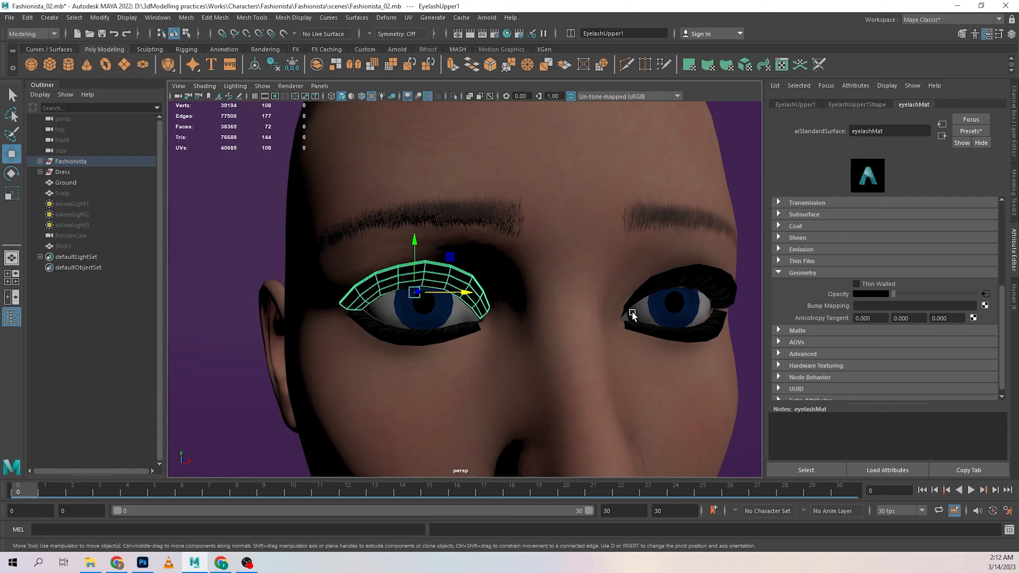
{"action": "scroll", "coordinate": [866, 307], "scroll_direction": "up", "scroll_amount": 5}
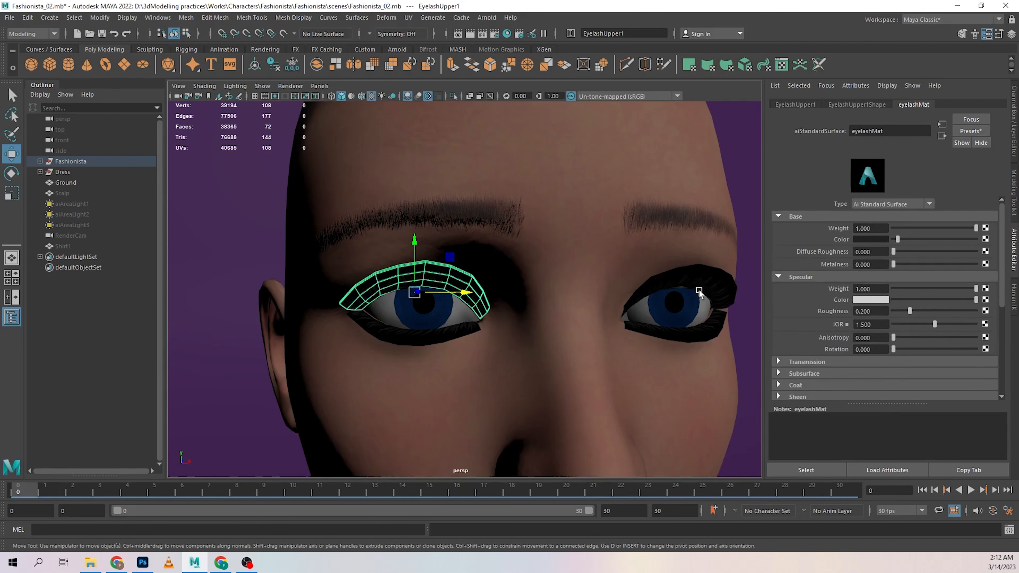
{"action": "left_click", "coordinate": [486, 17]}
{"action": "left_click", "coordinate": [498, 37]}
{"action": "left_click_drag", "start_coordinate": [82, 205], "coordinate": [74, 222]}
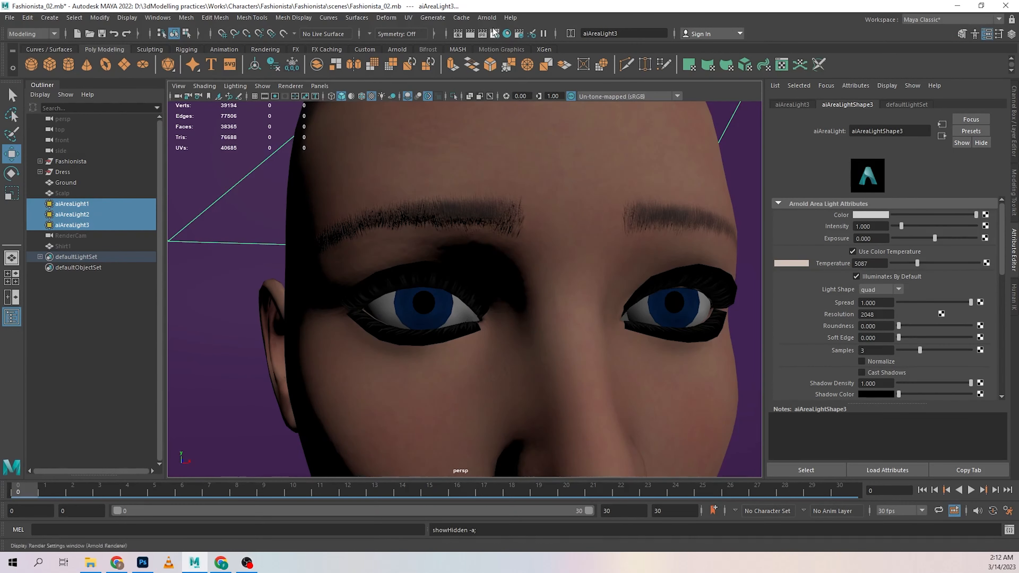
{"action": "left_click", "coordinate": [488, 18]}
{"action": "left_click", "coordinate": [498, 36]}
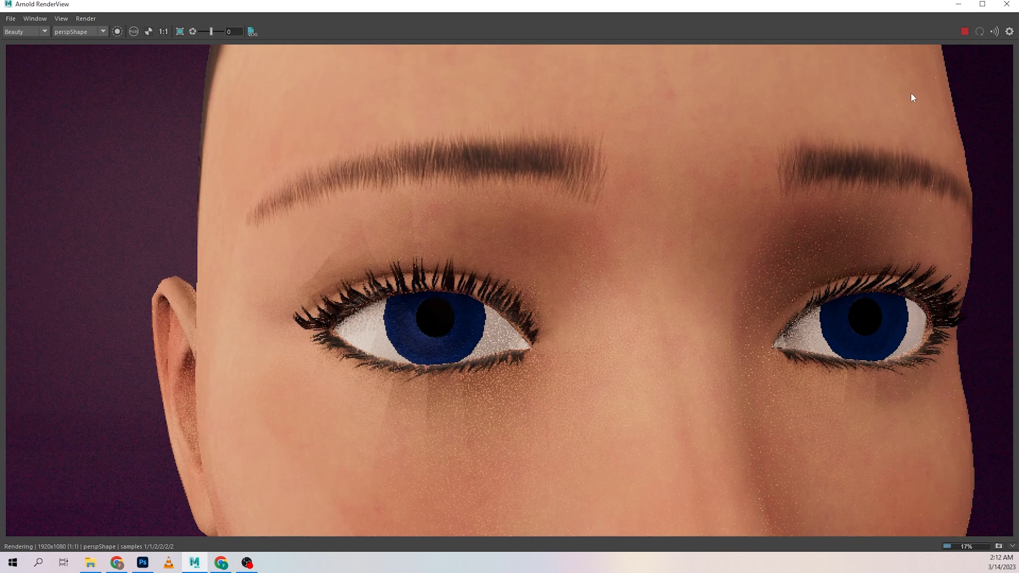
Step: Shrink the Arnold RenderView to a smaller floating window, inspect the rendered eyelashes, and close it
{"action": "double_click", "coordinate": [243, 8]}
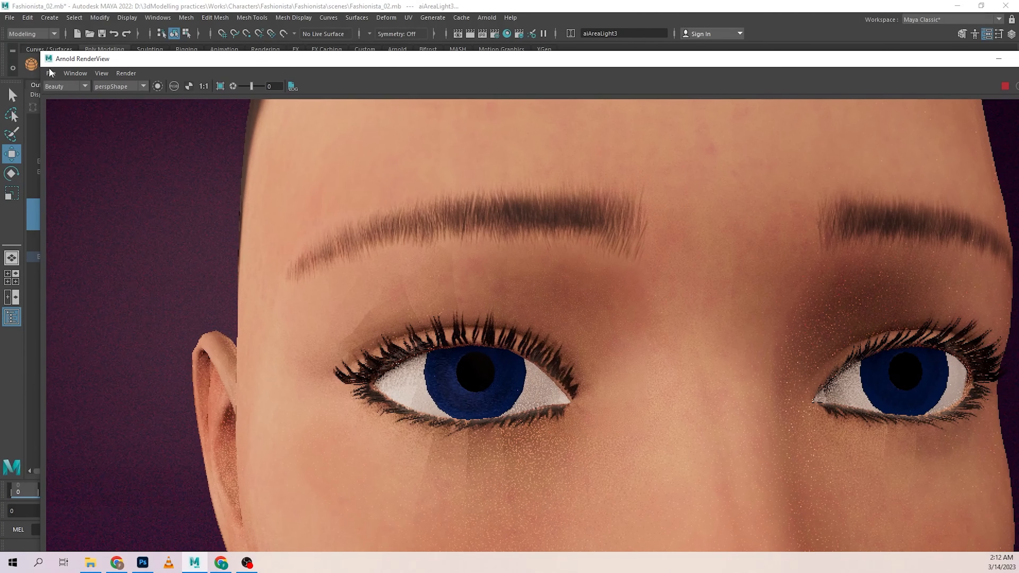
{"action": "left_click_drag", "start_coordinate": [42, 52], "coordinate": [373, 239]}
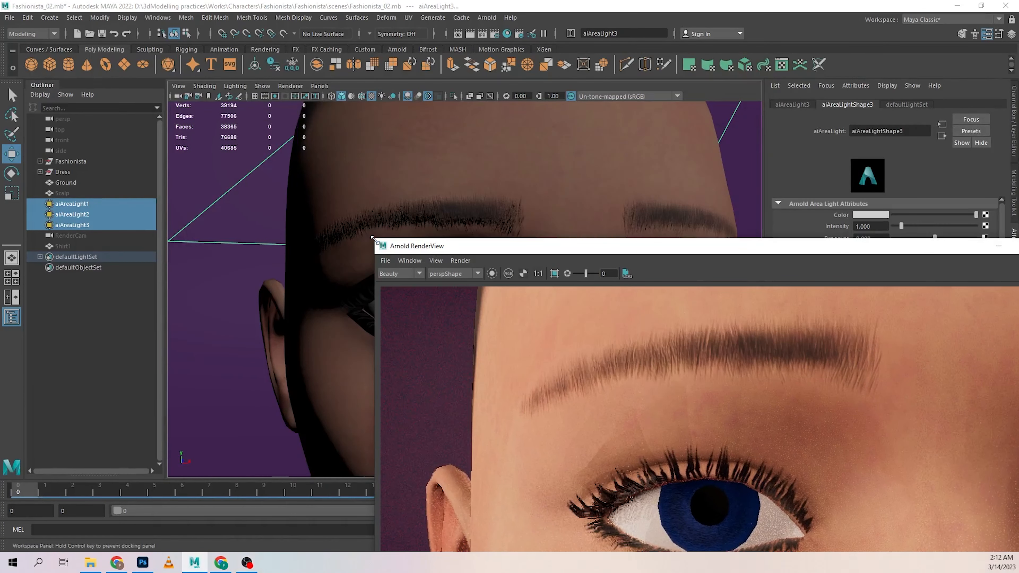
{"action": "left_click_drag", "start_coordinate": [588, 251], "coordinate": [295, 119]}
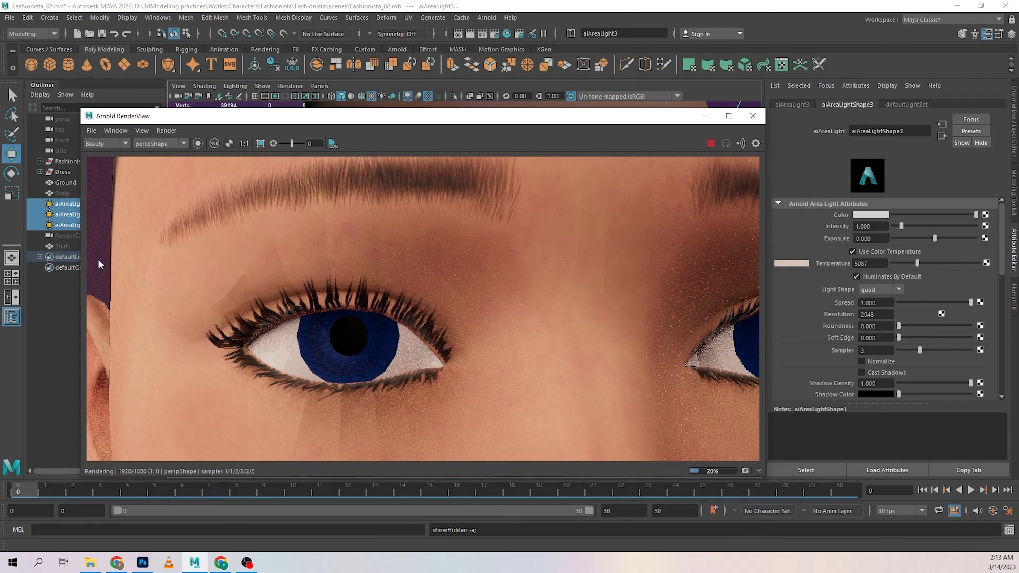
{"action": "left_click", "coordinate": [752, 116]}
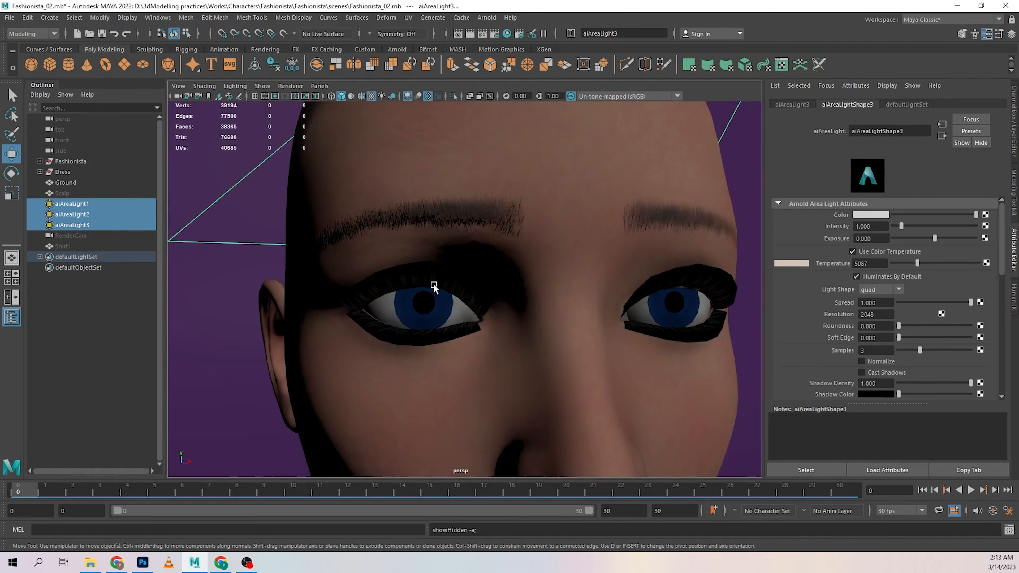
Step: Display eyelashMat for the upper eyelash mesh, and check the mesh's UVs against the alpha texture in the UV Editor
{"action": "left_click", "coordinate": [432, 283]}
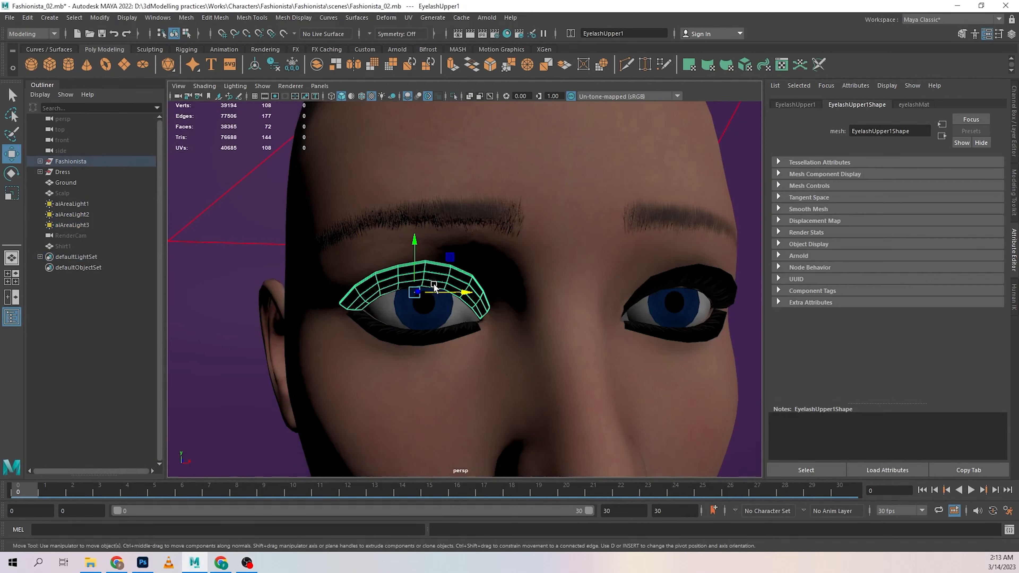
{"action": "left_click", "coordinate": [918, 104]}
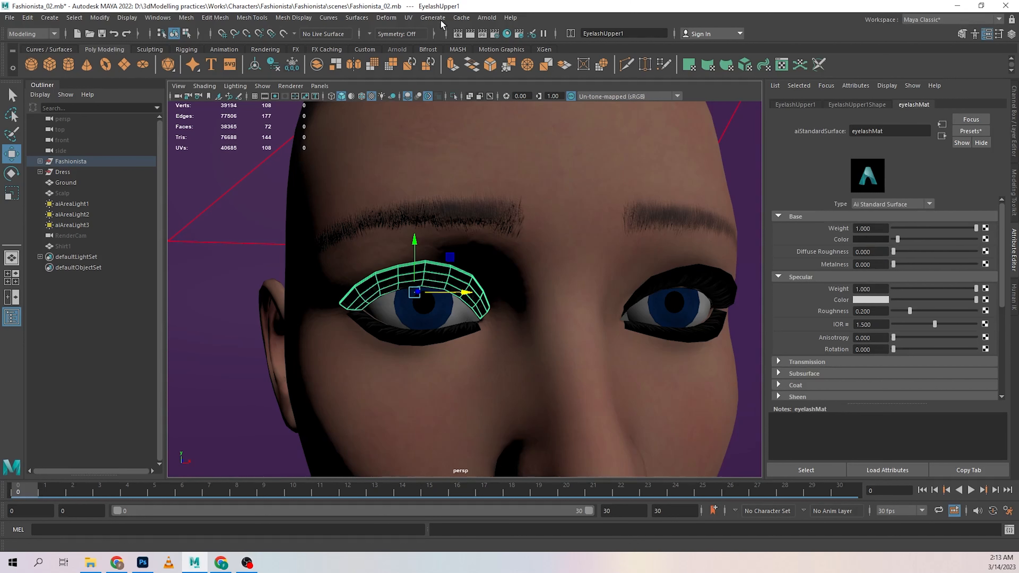
{"action": "left_click", "coordinate": [408, 18]}
{"action": "left_click", "coordinate": [426, 43]}
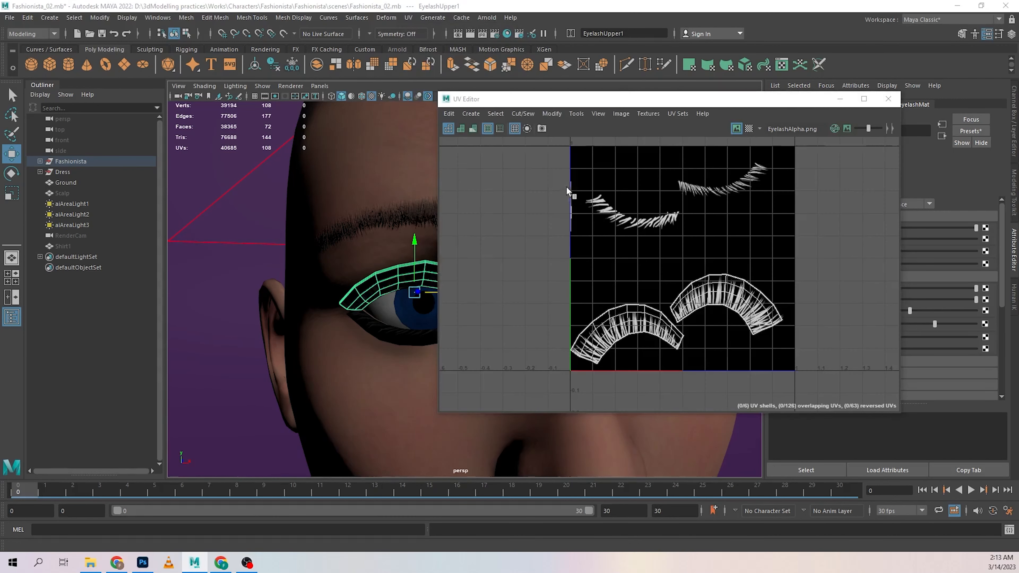
{"action": "left_click_drag", "start_coordinate": [620, 96], "coordinate": [297, 143]}
{"action": "left_click", "coordinate": [565, 142]}
Step: Test a red base color on eyelashMat in a live Arnold render, and set the color to black
{"action": "left_click", "coordinate": [486, 17]}
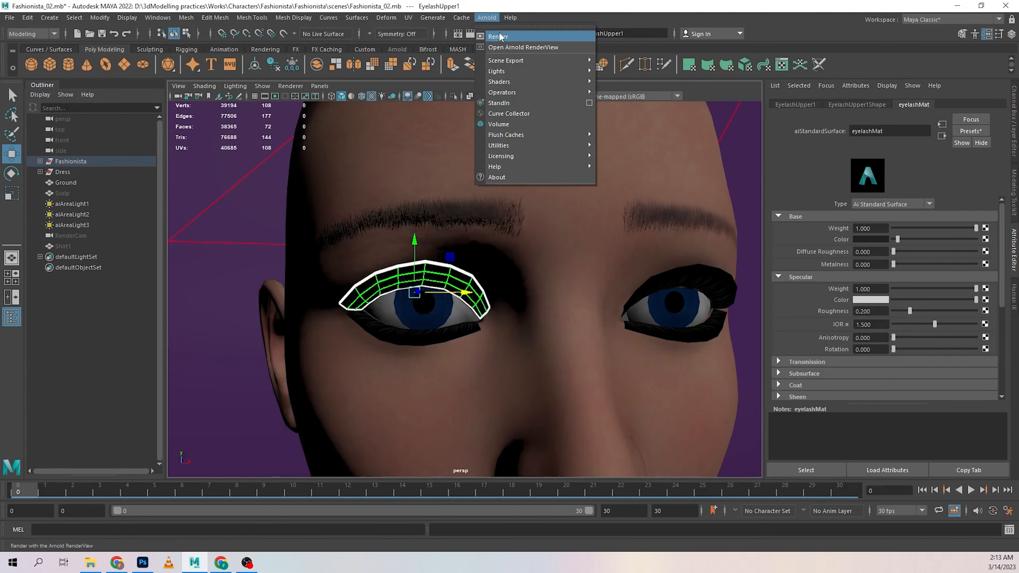
{"action": "left_click", "coordinate": [497, 34]}
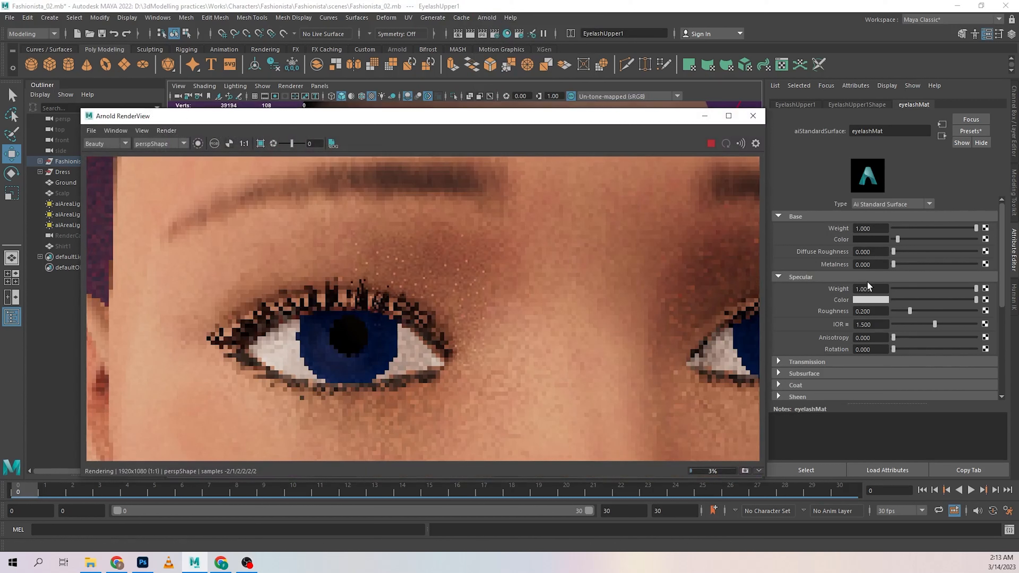
{"action": "left_click", "coordinate": [877, 239]}
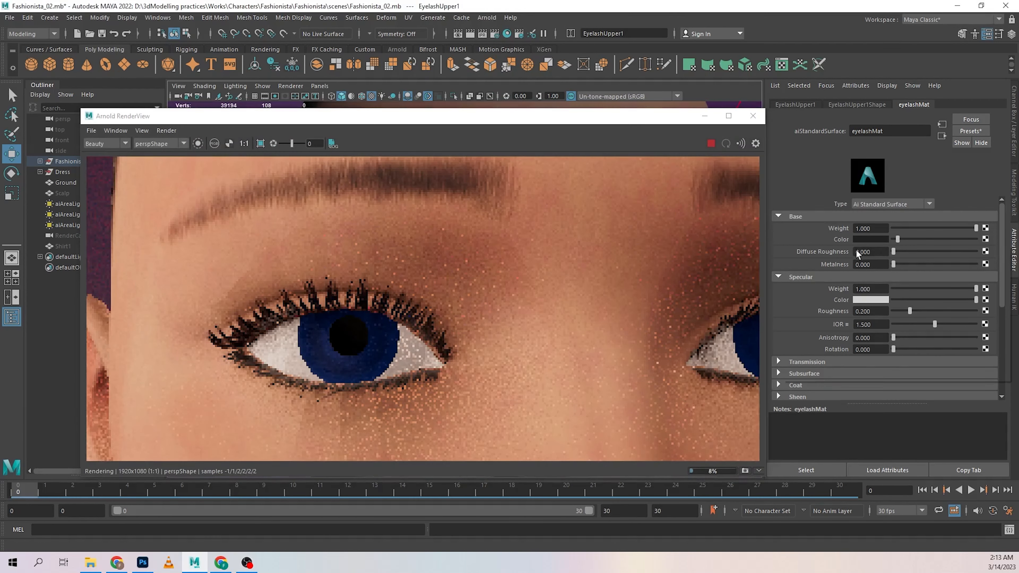
{"action": "left_click", "coordinate": [853, 263]}
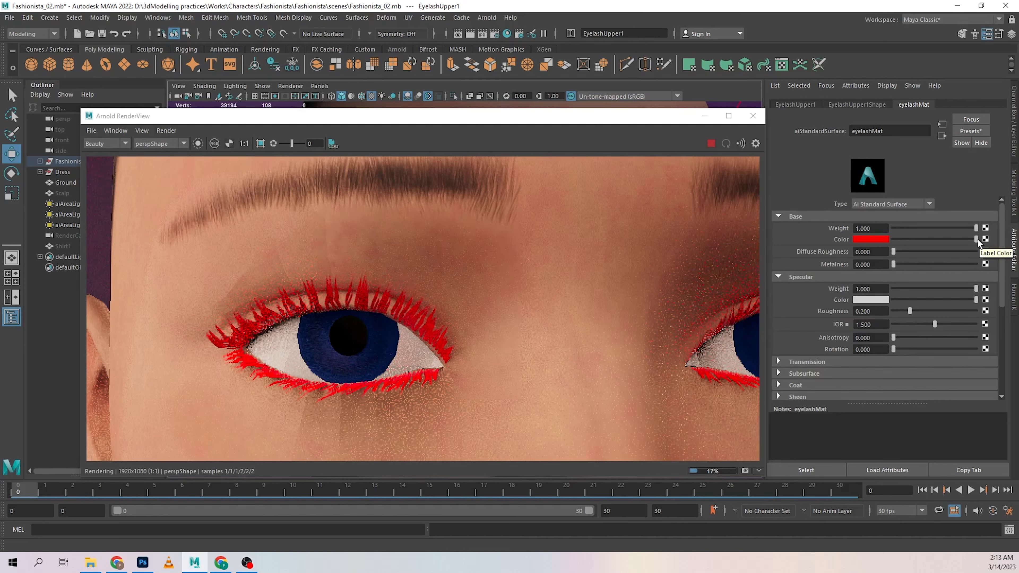
{"action": "left_click_drag", "start_coordinate": [976, 239], "coordinate": [883, 241]}
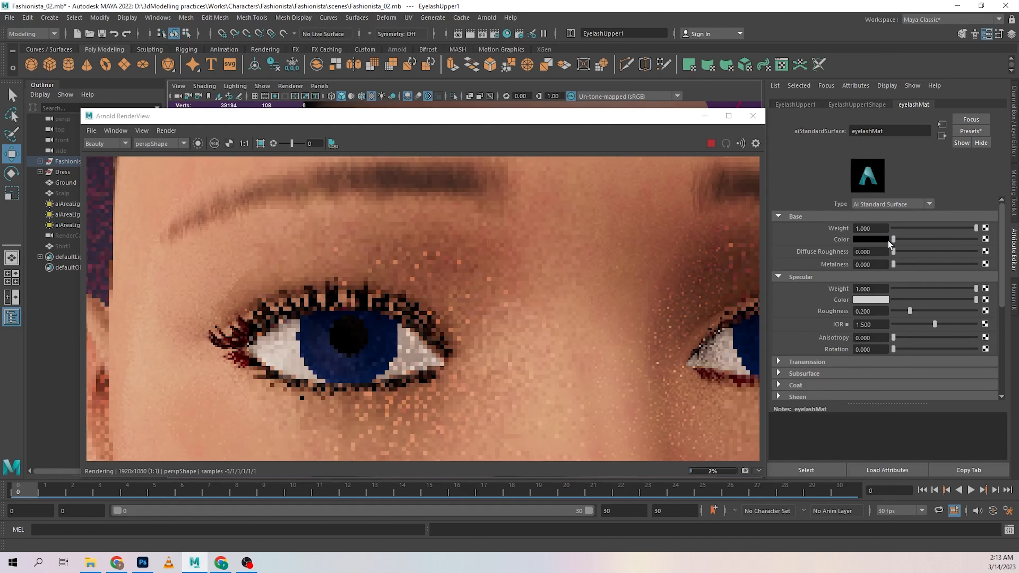
{"action": "left_click", "coordinate": [753, 116]}
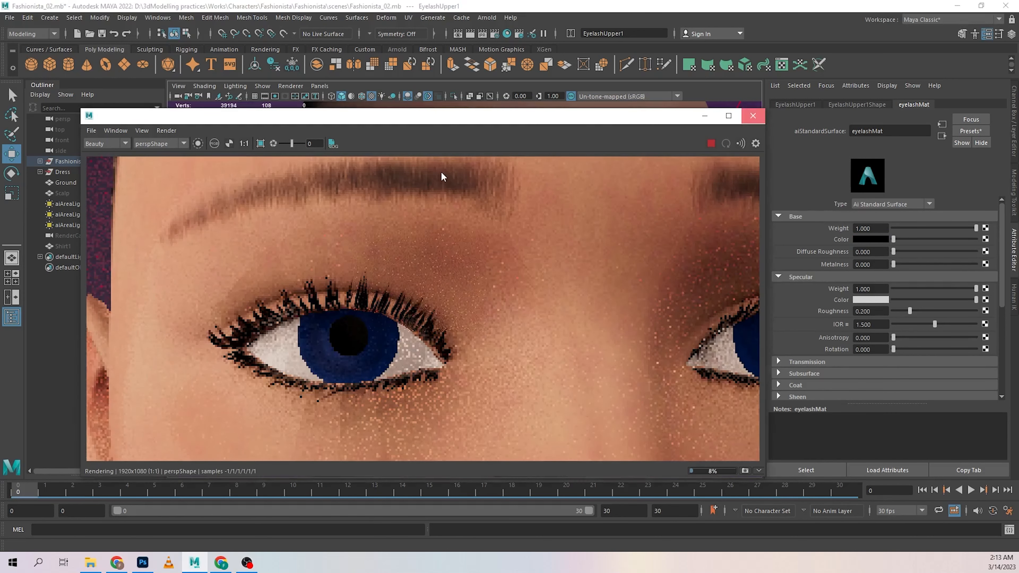
Step: Review the Viewport 2.0 hardware renderer settings, including Alpha Cut Prepass, and close the settings window
{"action": "left_click", "coordinate": [291, 86]}
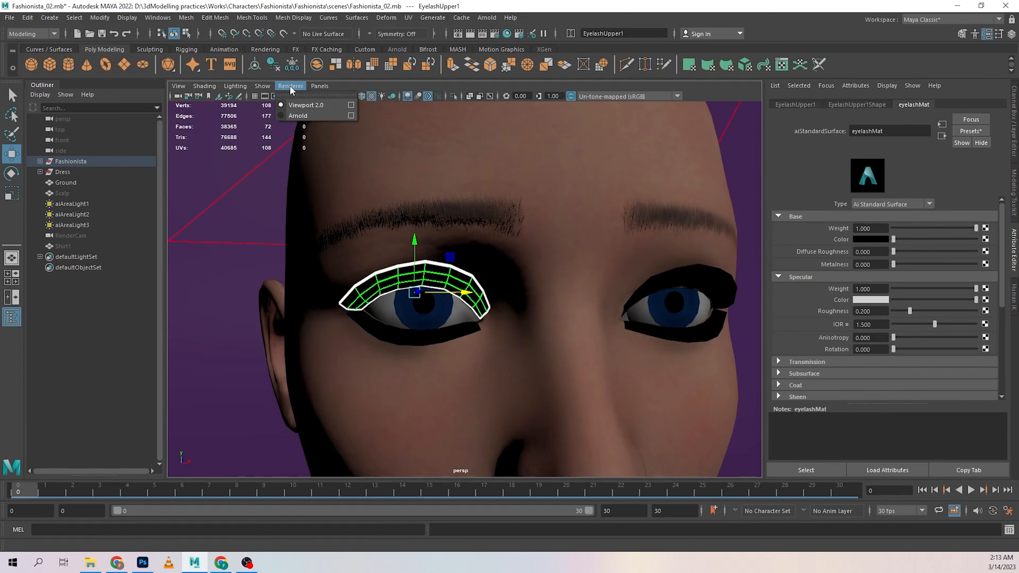
{"action": "left_click", "coordinate": [321, 105]}
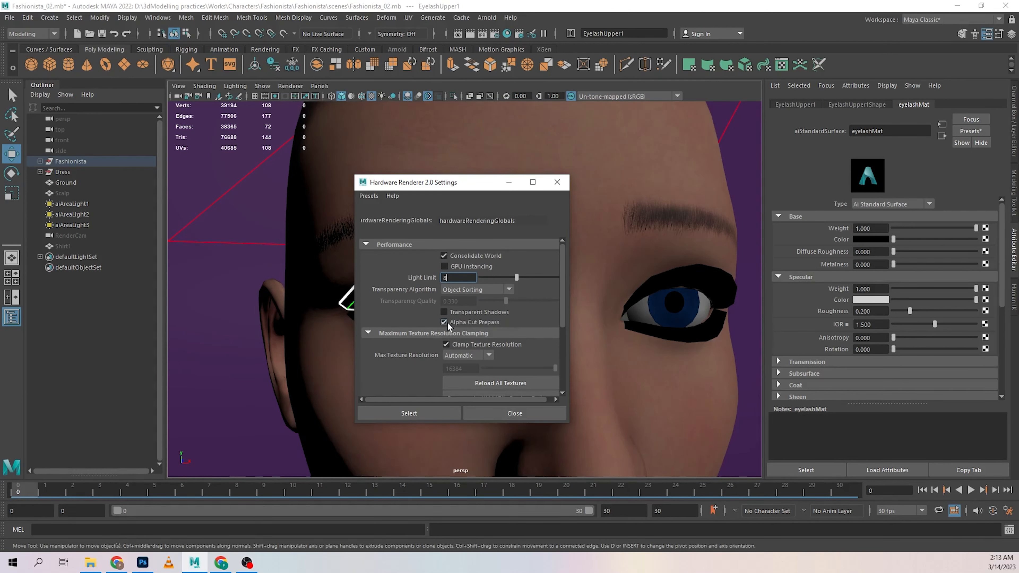
{"action": "left_click", "coordinate": [507, 413]}
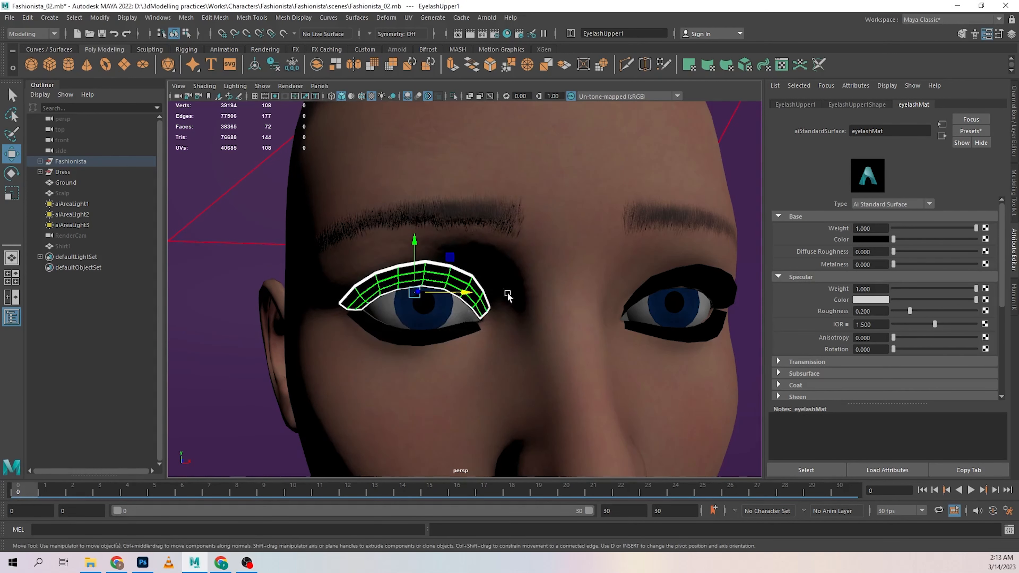
Step: Deselect the eyelash mesh and examine the character's head and face in the perspective view, including a close-up of the mouth
{"action": "left_click_drag", "start_coordinate": [577, 380], "coordinate": [388, 368], "text": "alt"}
{"action": "scroll", "coordinate": [522, 381], "scroll_direction": "down", "scroll_amount": 5}
{"action": "scroll", "coordinate": [518, 368], "scroll_direction": "down", "scroll_amount": 5}
{"action": "scroll", "coordinate": [388, 368], "scroll_direction": "up", "scroll_amount": 3}
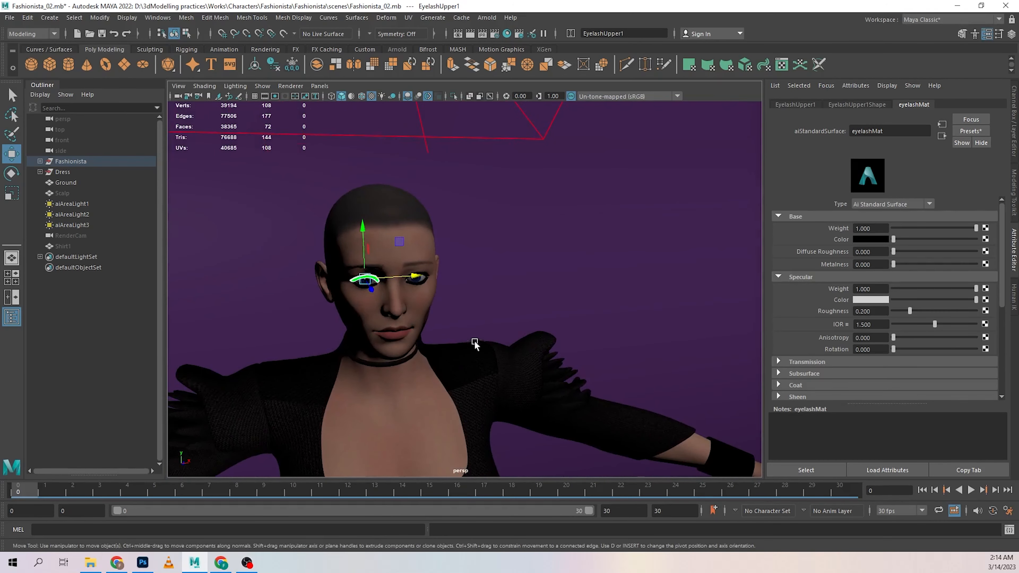
{"action": "left_click_drag", "start_coordinate": [475, 346], "coordinate": [428, 318], "text": "alt"}
{"action": "left_click", "coordinate": [626, 302]}
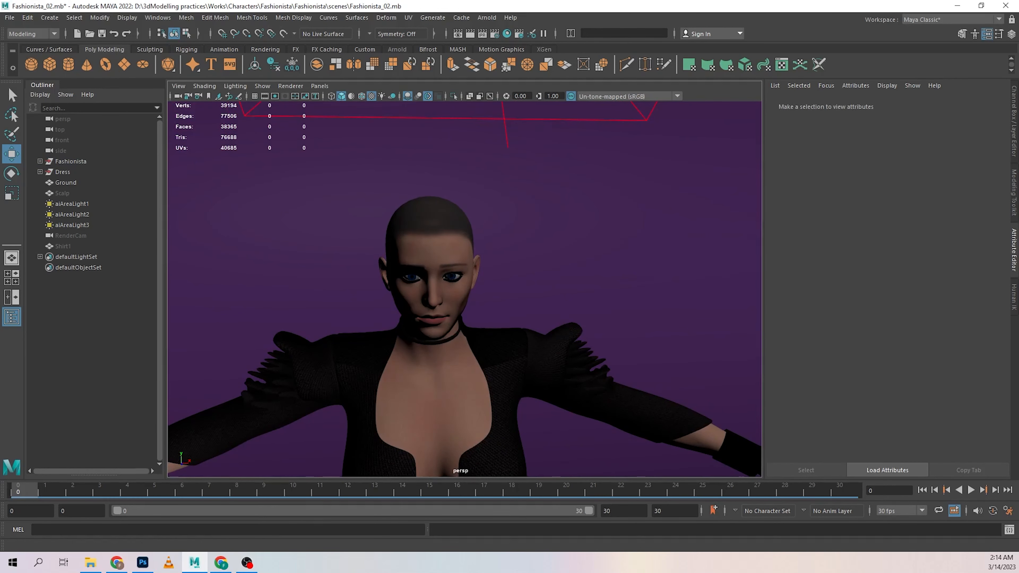
{"action": "scroll", "coordinate": [537, 321], "scroll_direction": "up", "scroll_amount": 5}
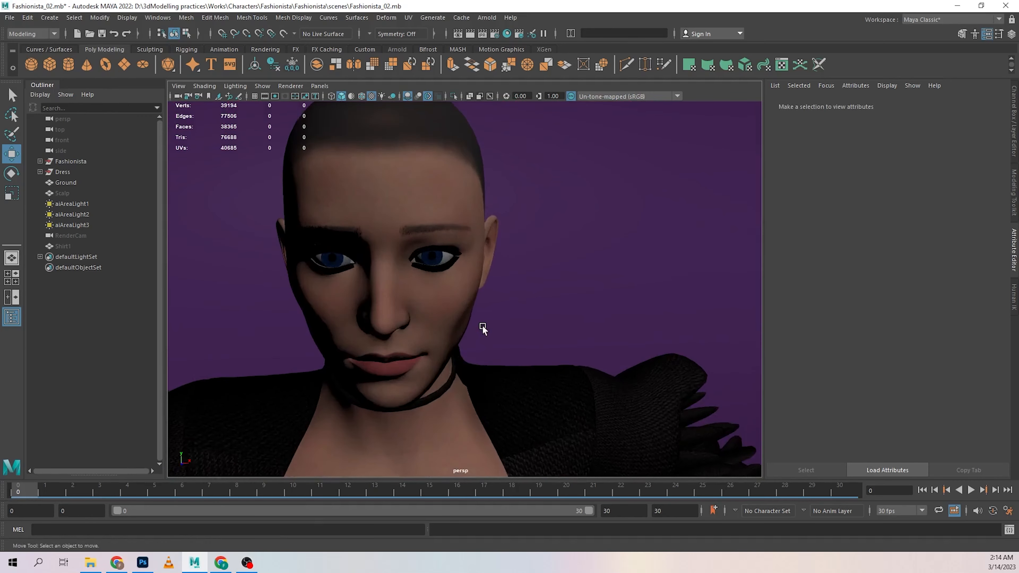
{"action": "scroll", "coordinate": [421, 311], "scroll_direction": "up", "scroll_amount": 10}
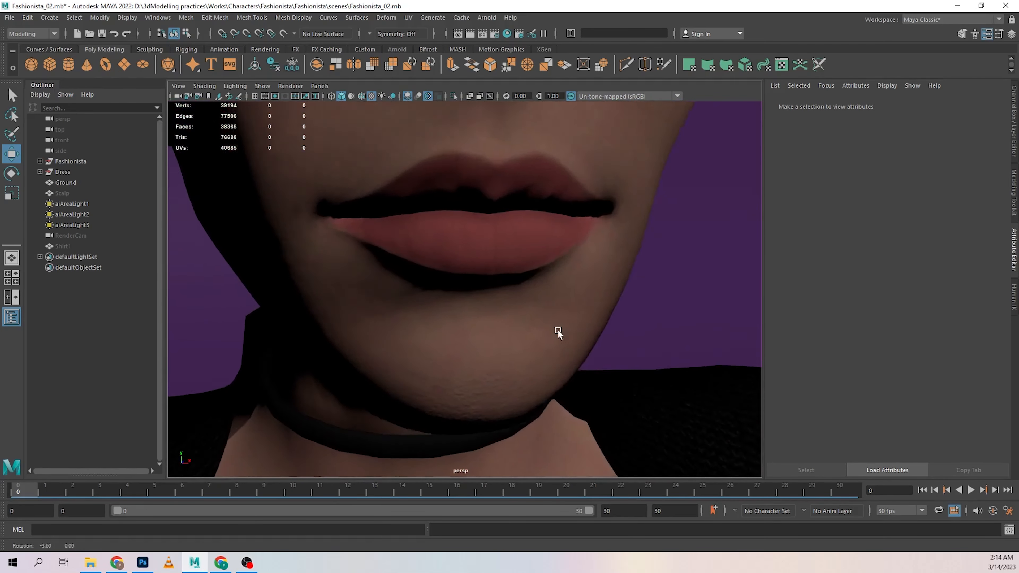
{"action": "scroll", "coordinate": [496, 229], "scroll_direction": "down", "scroll_amount": 8}
Step: Examine the character's dress, arms and hands from several angles, and inspect the back of the ear up close
{"action": "left_click_drag", "start_coordinate": [472, 280], "coordinate": [531, 327], "text": "alt"}
{"action": "right_click_drag", "start_coordinate": [531, 328], "coordinate": [416, 344], "text": "alt"}
{"action": "middle_click_drag", "start_coordinate": [416, 344], "coordinate": [437, 274], "text": "alt"}
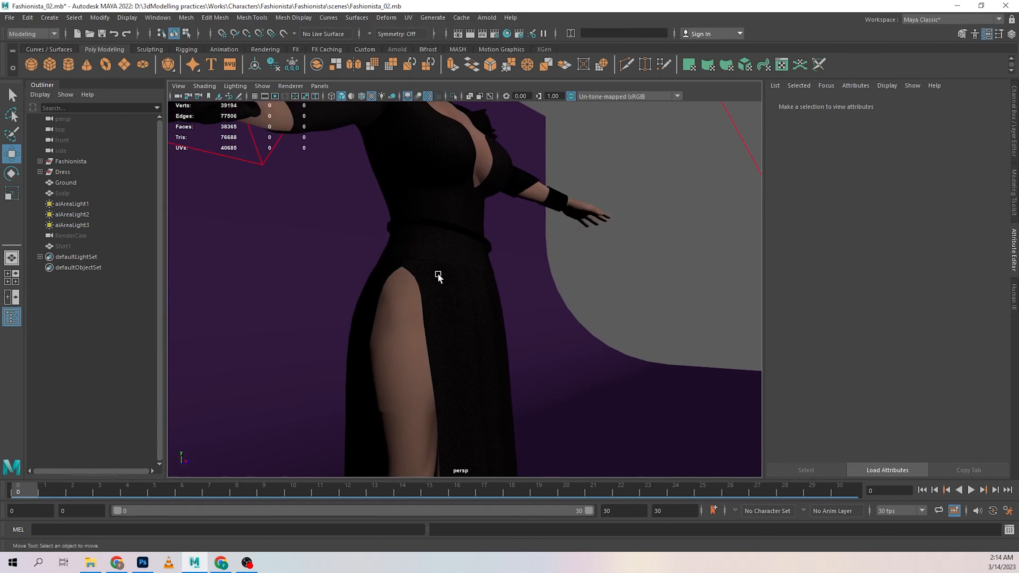
{"action": "left_click_drag", "start_coordinate": [506, 285], "coordinate": [499, 307], "text": "alt"}
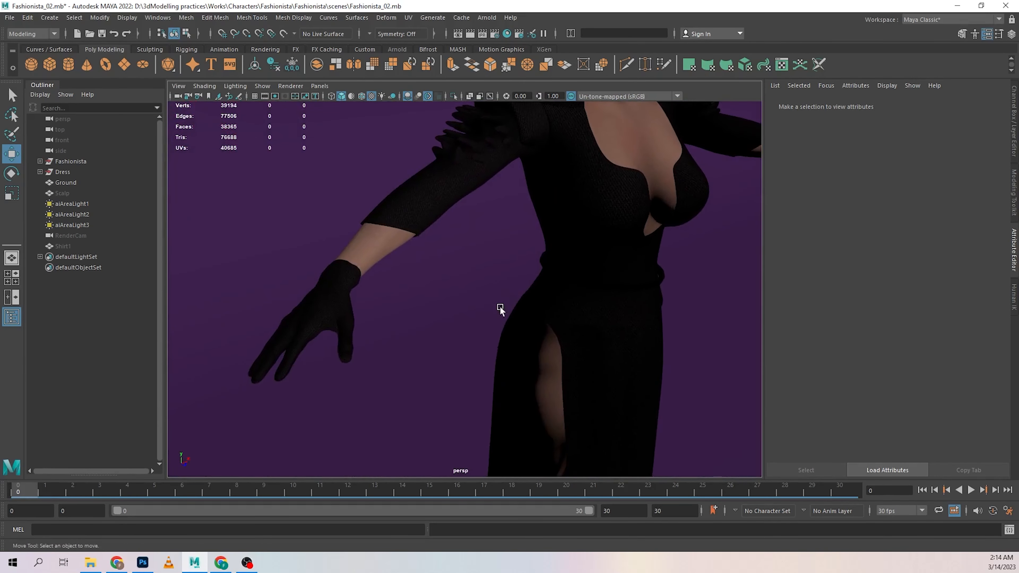
{"action": "right_click_drag", "start_coordinate": [587, 337], "coordinate": [491, 313], "text": "alt"}
{"action": "middle_click_drag", "start_coordinate": [492, 313], "coordinate": [498, 418], "text": "alt"}
{"action": "left_click_drag", "start_coordinate": [498, 418], "coordinate": [557, 385], "text": "alt"}
{"action": "right_click_drag", "start_coordinate": [558, 385], "coordinate": [608, 320], "text": "alt"}
{"action": "left_click_drag", "start_coordinate": [607, 320], "coordinate": [554, 317], "text": "alt"}
{"action": "middle_click_drag", "start_coordinate": [554, 317], "coordinate": [384, 337], "text": "alt"}
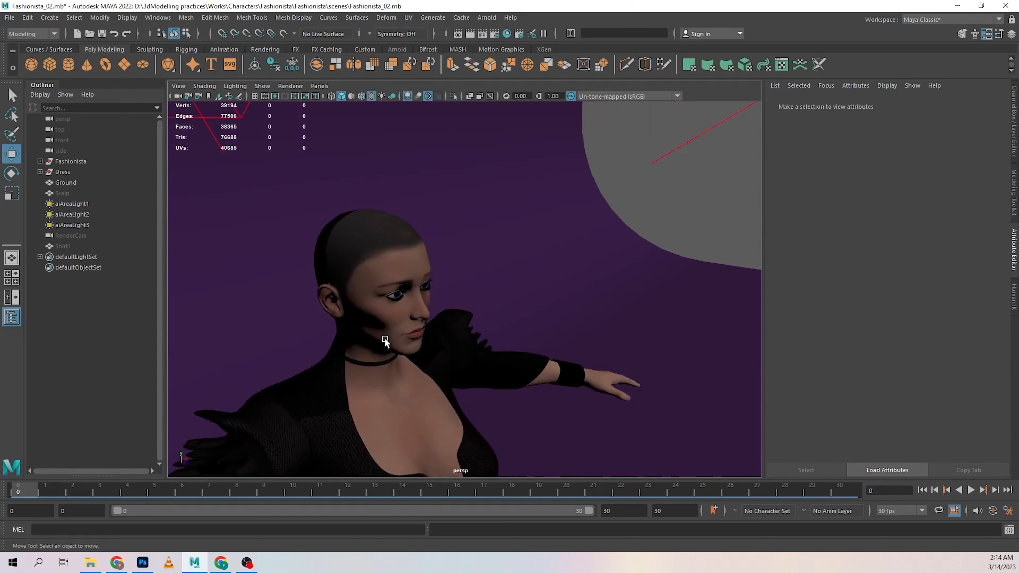
{"action": "right_click_drag", "start_coordinate": [384, 337], "coordinate": [415, 367], "text": "alt"}
{"action": "left_click_drag", "start_coordinate": [415, 367], "coordinate": [388, 327], "text": "alt"}
{"action": "right_click_drag", "start_coordinate": [388, 328], "coordinate": [523, 239], "text": "alt"}
{"action": "left_click_drag", "start_coordinate": [534, 283], "coordinate": [517, 234], "text": "alt"}
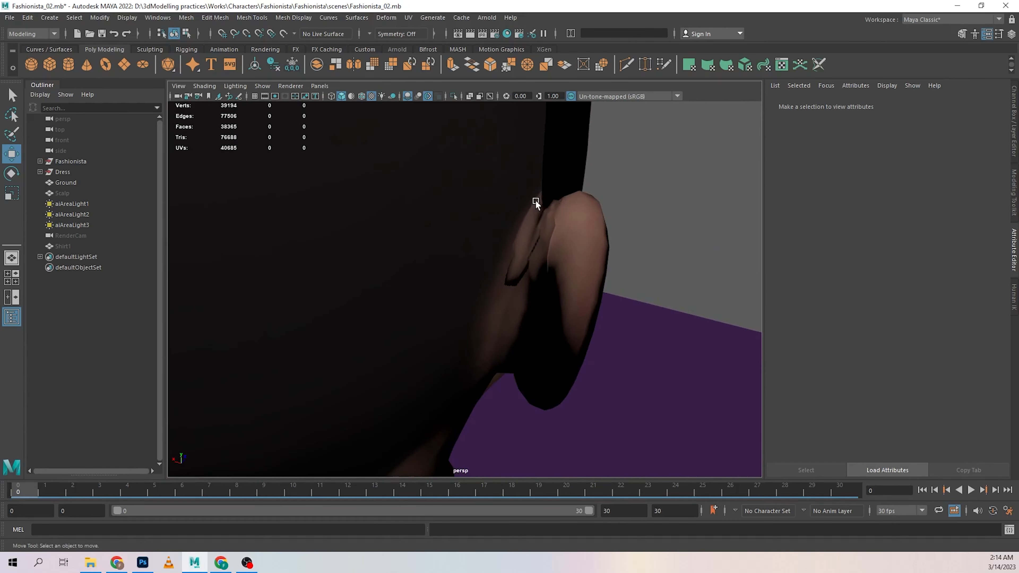
{"action": "left_click_drag", "start_coordinate": [561, 302], "coordinate": [590, 300], "text": "alt"}
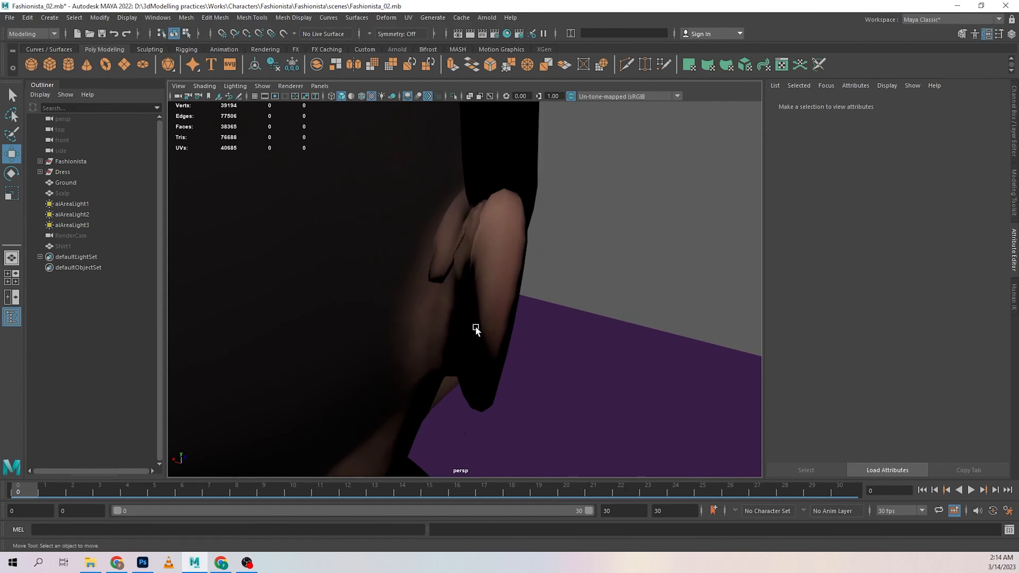
Step: Switch to Photoshop, select the BasemeshLow_TorsoMat_BaseColor layer, and inspect the area where scalp and skin meet at 50% zoom
{"action": "mouse_move", "coordinate": [141, 563]}
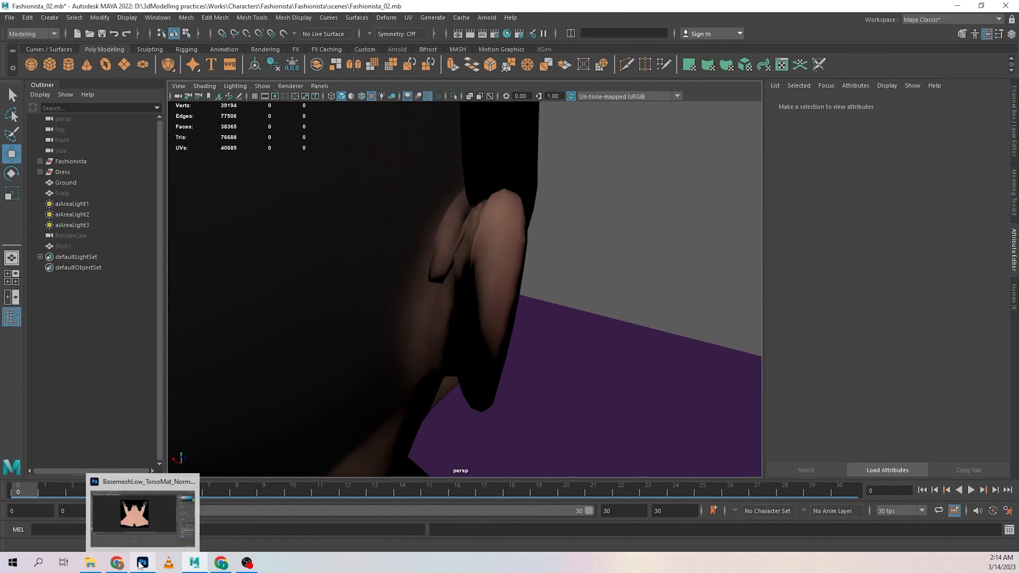
{"action": "left_click", "coordinate": [140, 563]}
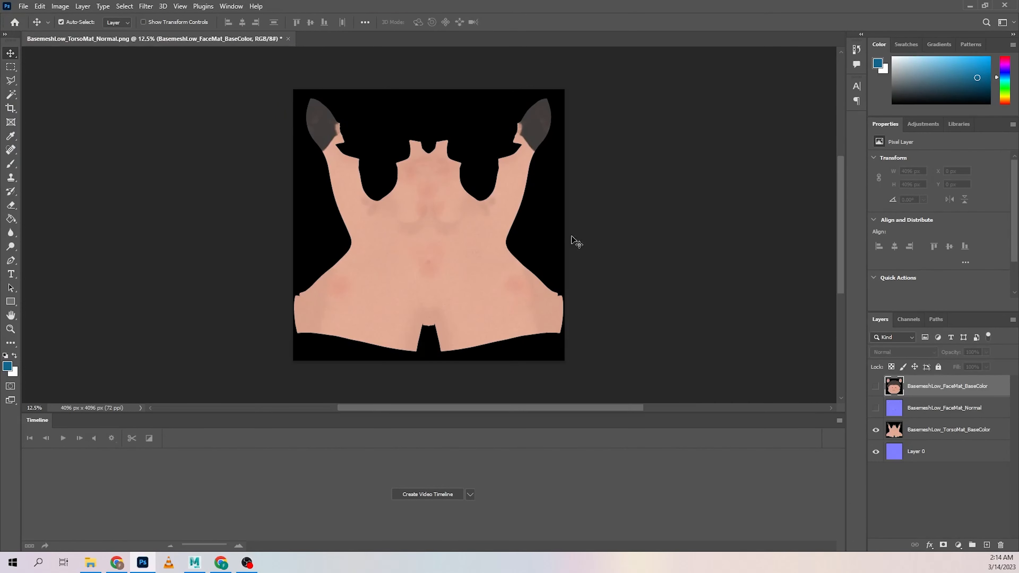
{"action": "left_click", "coordinate": [962, 433]}
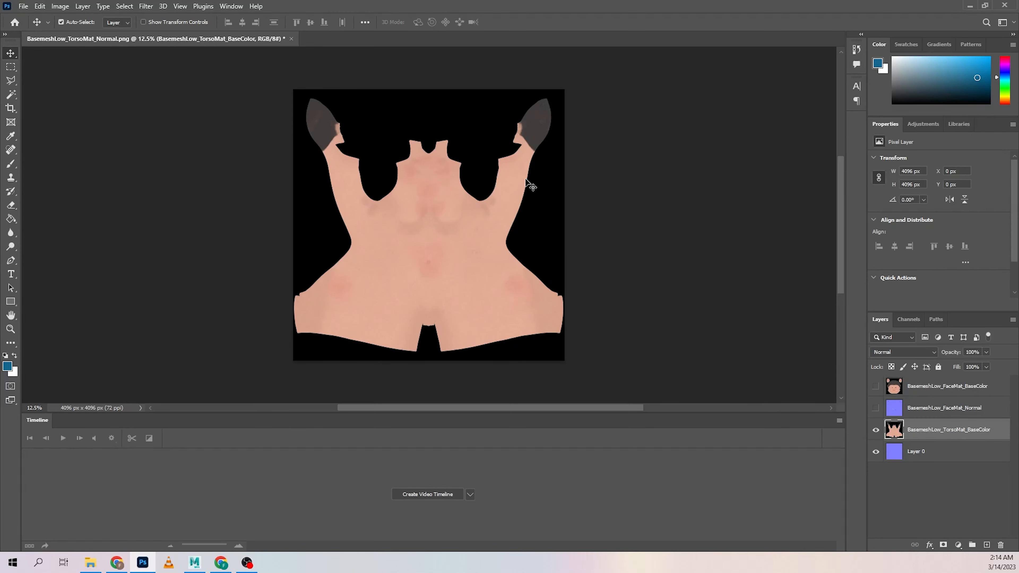
{"action": "key", "text": "ctrl+equal"}
{"action": "key", "text": "ctrl+equal"}
{"action": "key", "text": "ctrl+equal"}
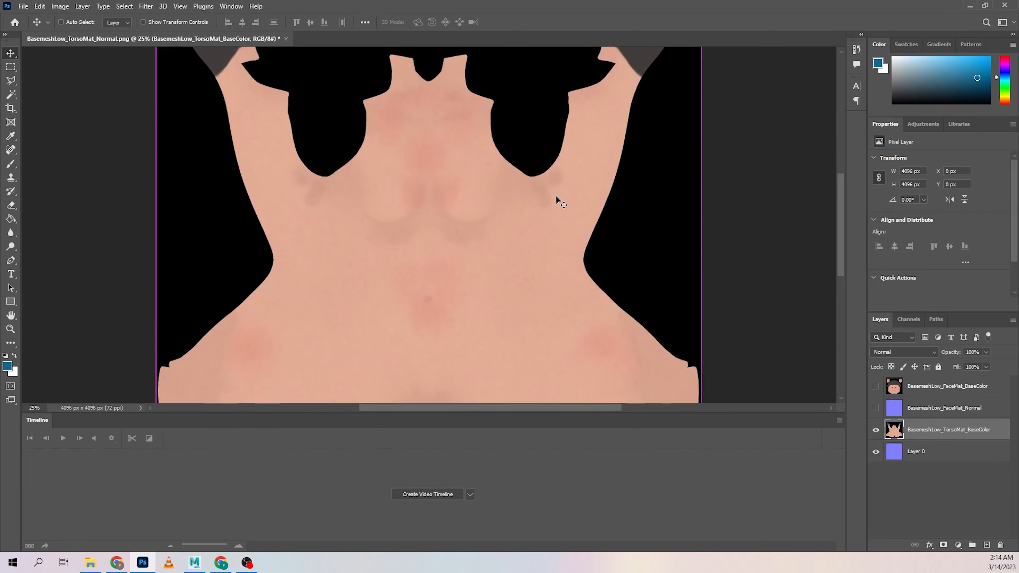
{"action": "scroll", "coordinate": [569, 143], "scroll_direction": "up", "scroll_amount": 5}
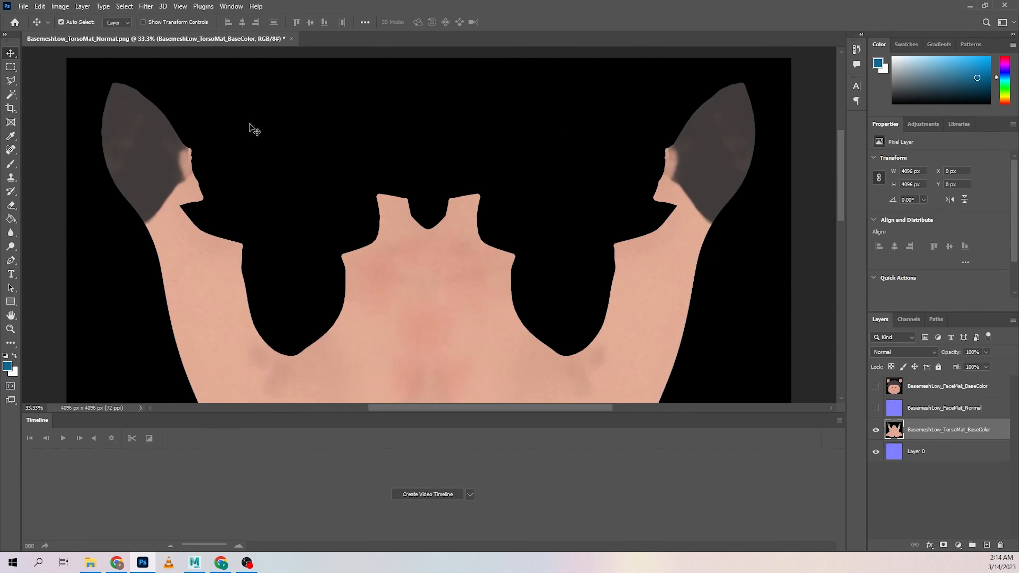
{"action": "key", "text": "ctrl"}
{"action": "key", "text": "ctrl+equal"}
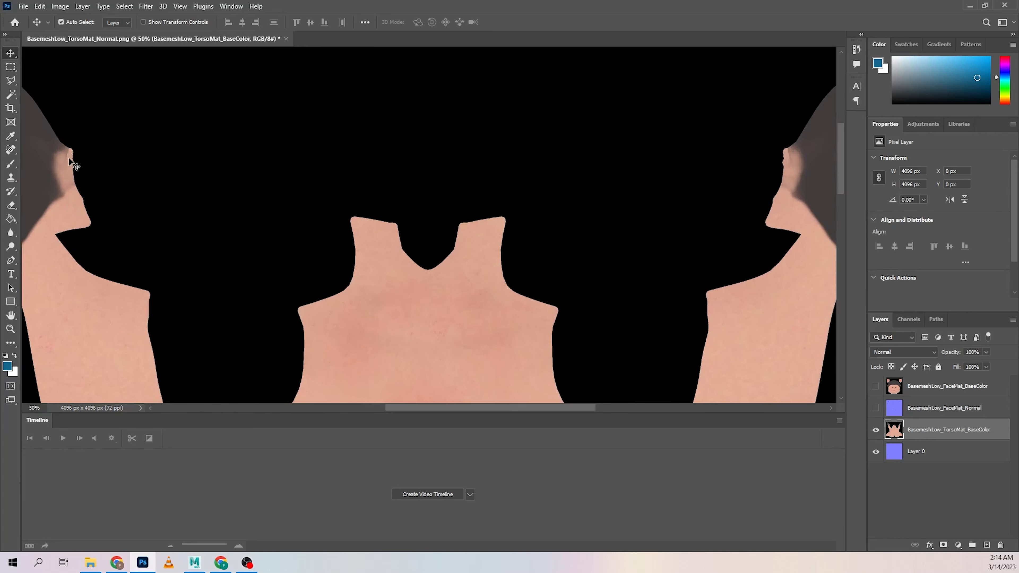
{"action": "left_click_drag", "start_coordinate": [407, 409], "coordinate": [341, 408]}
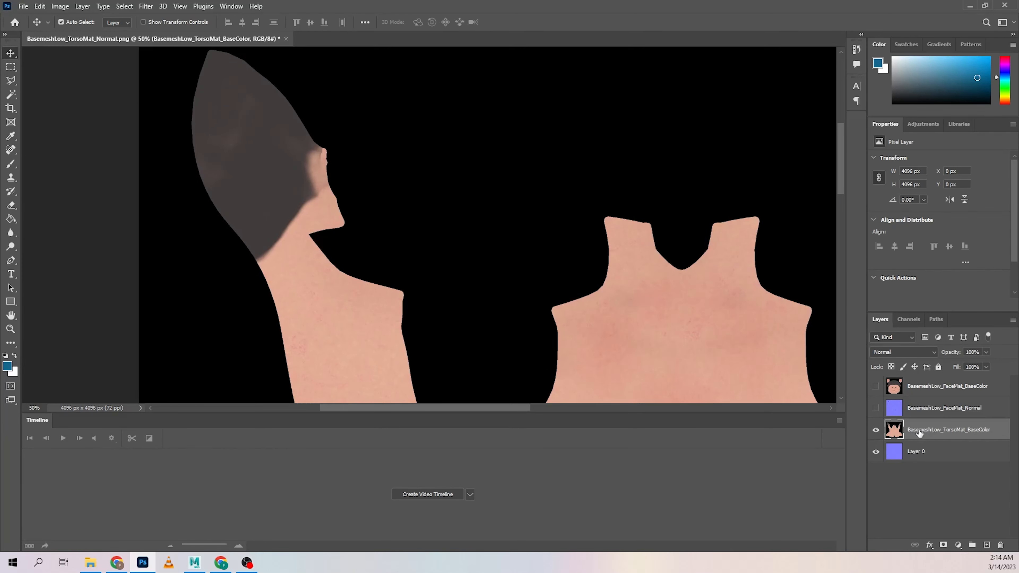
Step: Hide the BasemeshLow_TorsoMat_BaseColor layer and heal the colored seam artifacts on both sides of Layer 0 with a 124 px Spot Healing Brush
{"action": "left_click", "coordinate": [876, 430]}
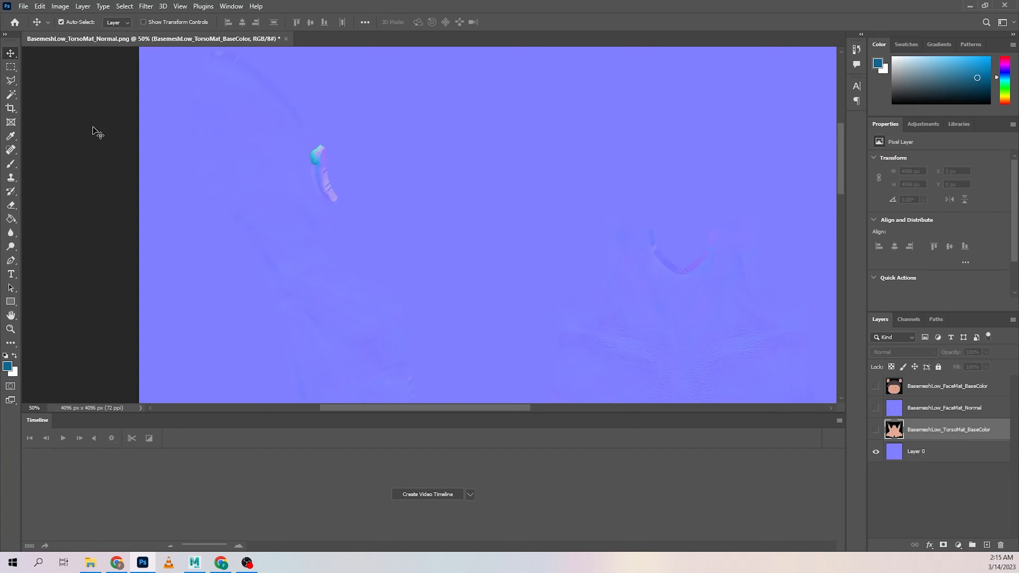
{"action": "left_click", "coordinate": [11, 150]}
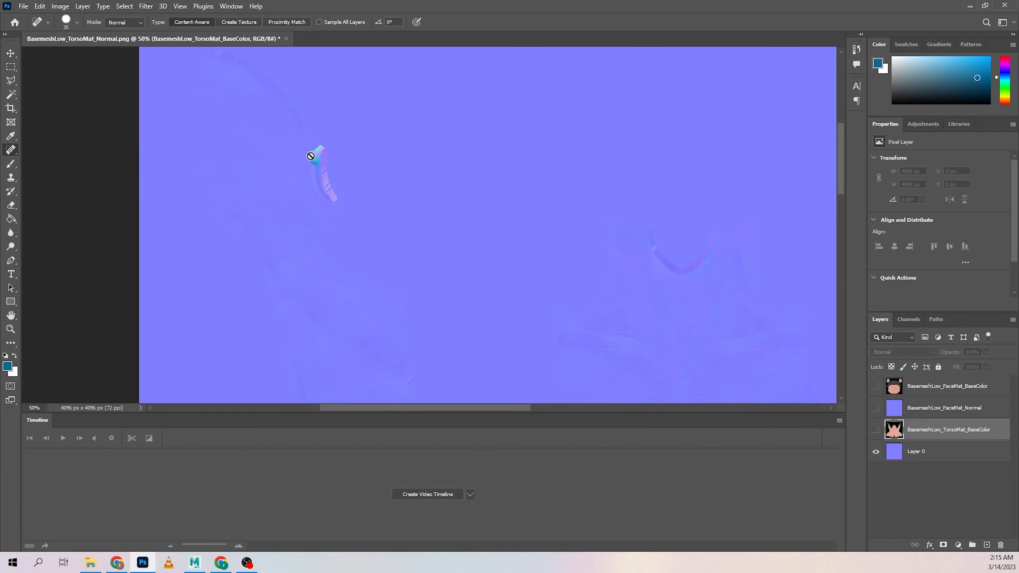
{"action": "left_click", "coordinate": [918, 452]}
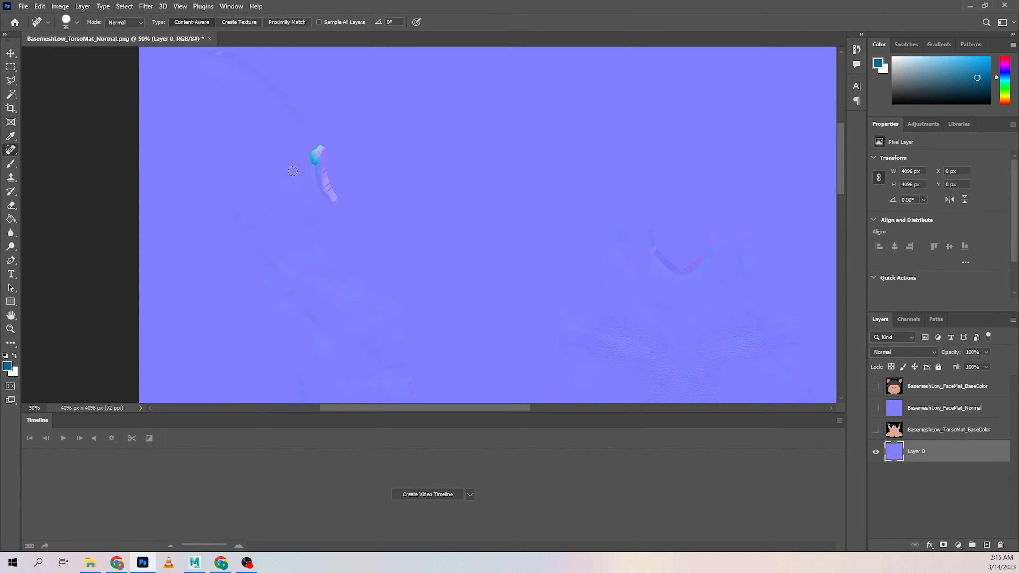
{"action": "right_click_drag", "start_coordinate": [316, 157], "coordinate": [330, 160], "text": "alt"}
{"action": "left_click", "coordinate": [323, 147]}
{"action": "left_click_drag", "start_coordinate": [320, 150], "coordinate": [333, 191]}
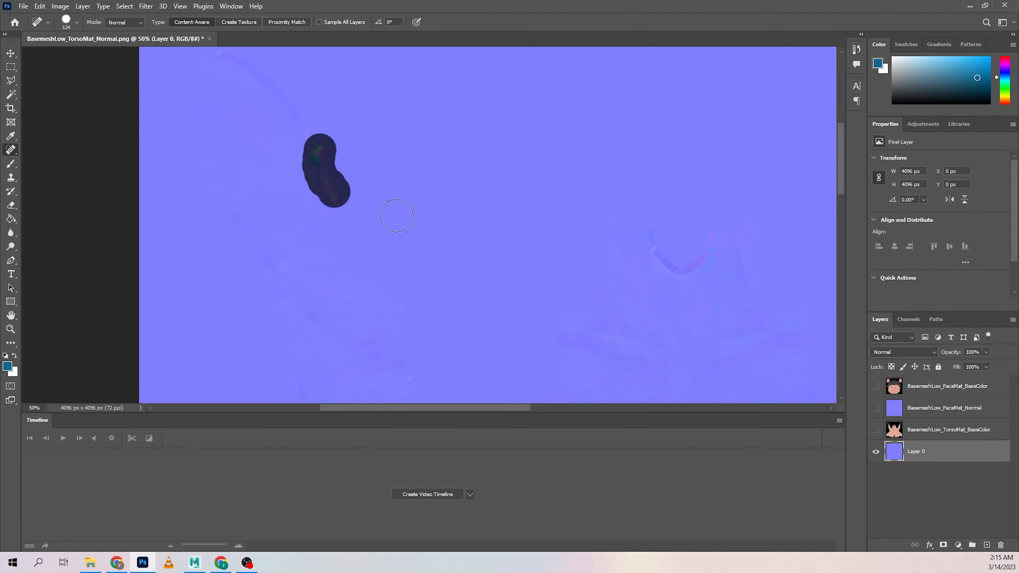
{"action": "left_click_drag", "start_coordinate": [499, 407], "coordinate": [610, 407]}
{"action": "left_click_drag", "start_coordinate": [596, 147], "coordinate": [581, 193]}
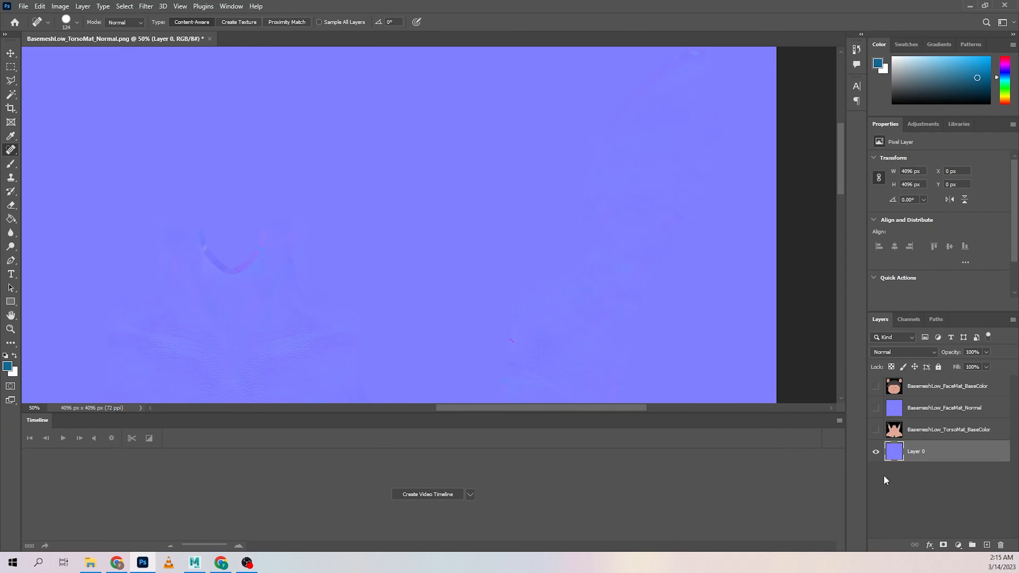
Step: Compare the face base color at the ear, show only the face normal map above the torso map, and select BasemeshLow_FaceMat_Normal
{"action": "left_click", "coordinate": [876, 386]}
{"action": "scroll", "coordinate": [593, 121], "scroll_direction": "up", "scroll_amount": 3}
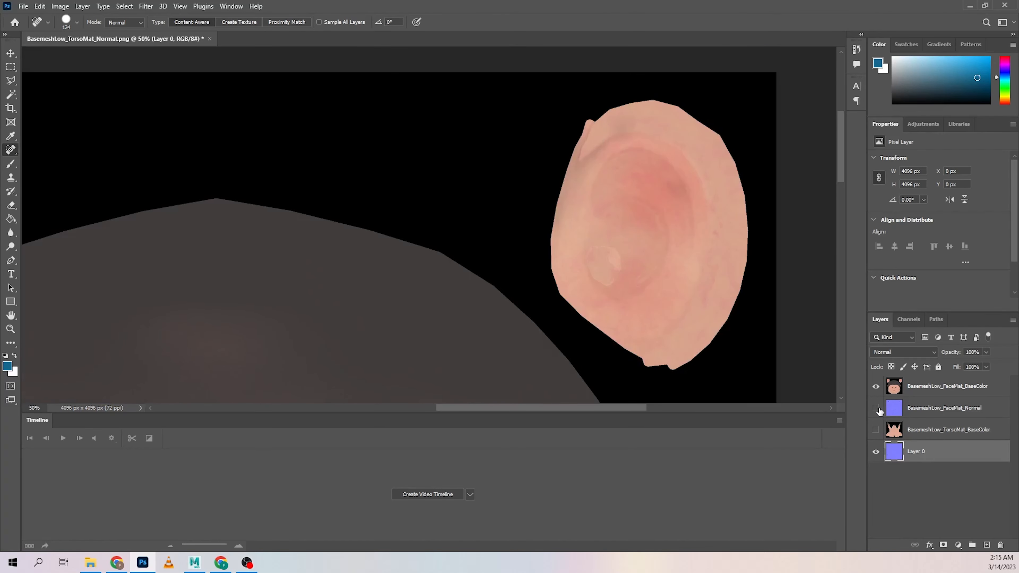
{"action": "left_click", "coordinate": [875, 386]}
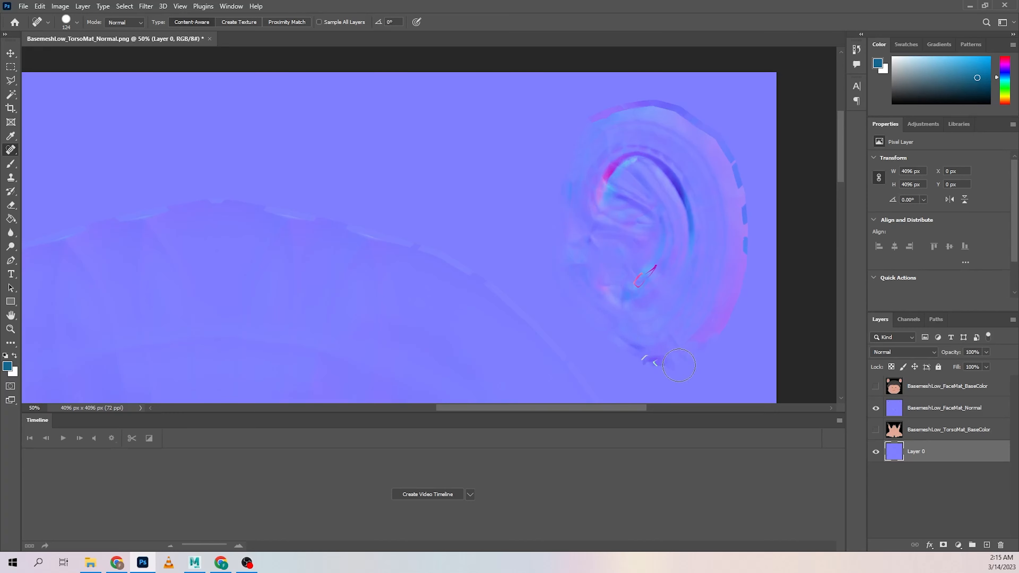
{"action": "left_click", "coordinate": [929, 414]}
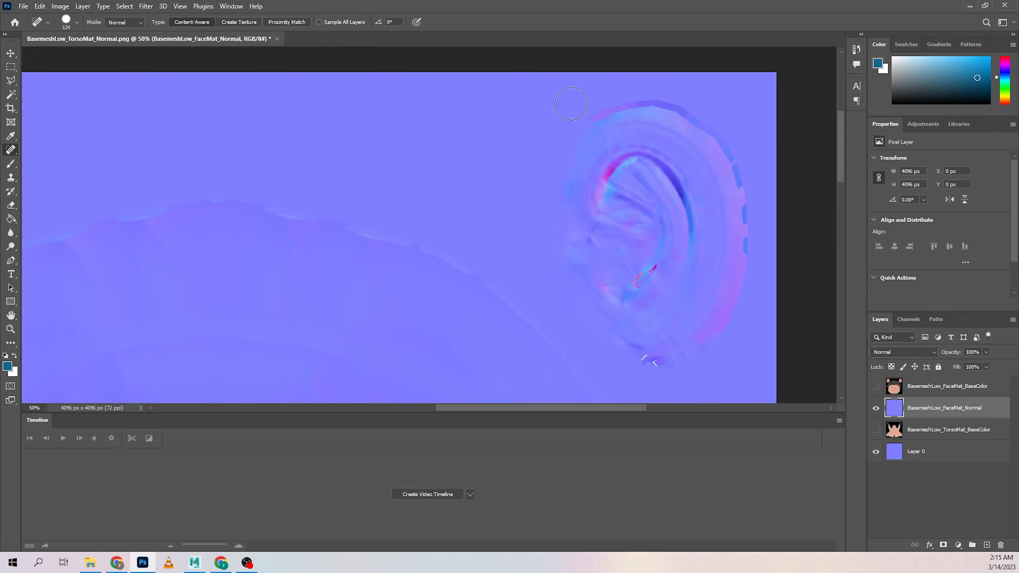
Step: Heal the hard edges along the ear's outer rim and the artifacts beneath its lobe on the face normal map
{"action": "mouse_move", "coordinate": [574, 115]}
{"action": "left_mouse_down"}
{"action": "mouse_move", "coordinate": [661, 98]}
{"action": "mouse_move", "coordinate": [723, 136]}
{"action": "mouse_move", "coordinate": [747, 199]}
{"action": "mouse_move", "coordinate": [747, 290]}
{"action": "mouse_move", "coordinate": [713, 343]}
{"action": "mouse_move", "coordinate": [656, 360]}
{"action": "mouse_move", "coordinate": [616, 354]}
{"action": "left_mouse_up"}
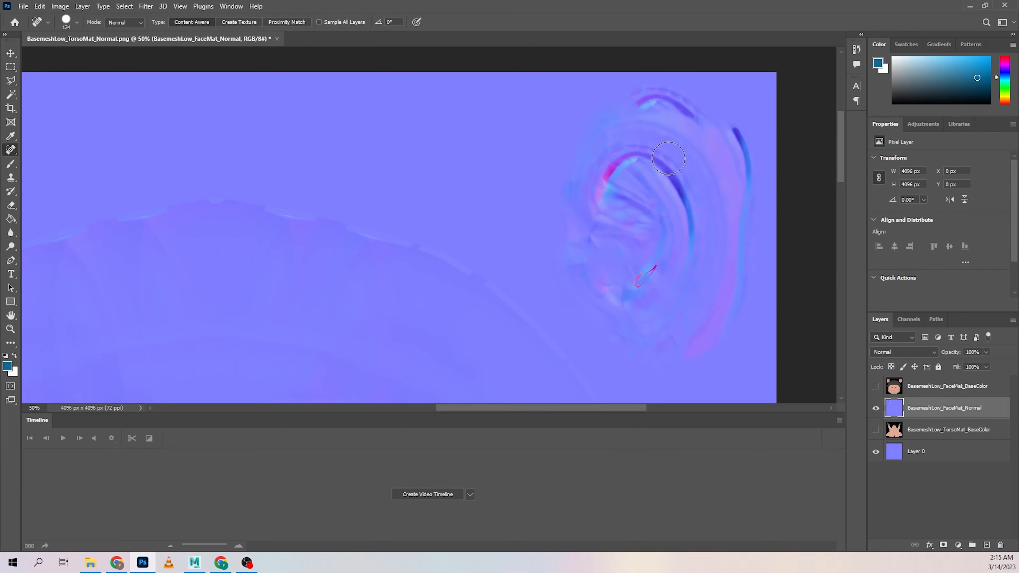
{"action": "mouse_move", "coordinate": [605, 116]}
{"action": "left_mouse_down"}
{"action": "mouse_move", "coordinate": [602, 106]}
{"action": "mouse_move", "coordinate": [656, 101]}
{"action": "mouse_move", "coordinate": [735, 145]}
{"action": "mouse_move", "coordinate": [750, 226]}
{"action": "mouse_move", "coordinate": [738, 306]}
{"action": "left_mouse_up"}
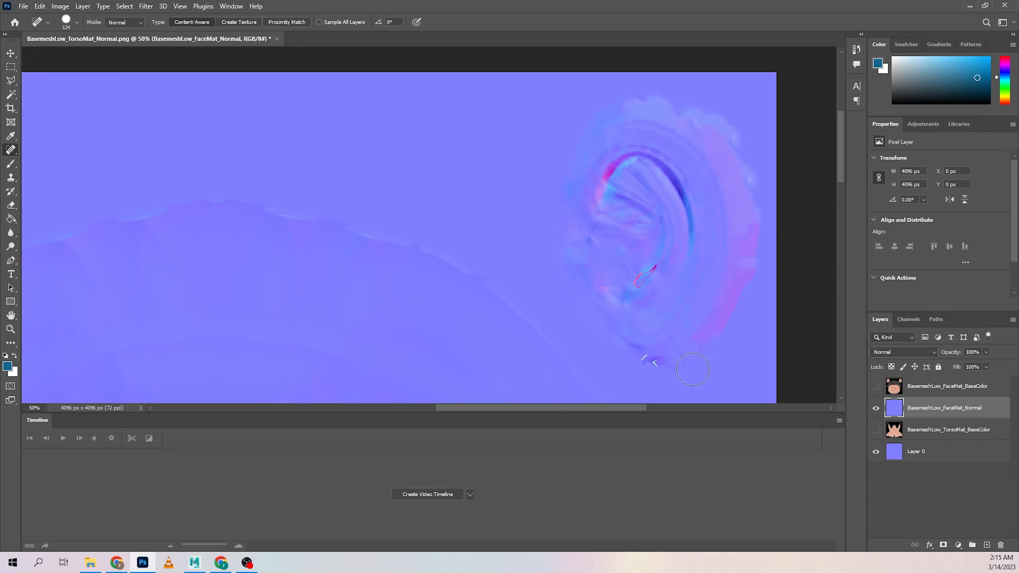
{"action": "left_click_drag", "start_coordinate": [627, 363], "coordinate": [655, 361]}
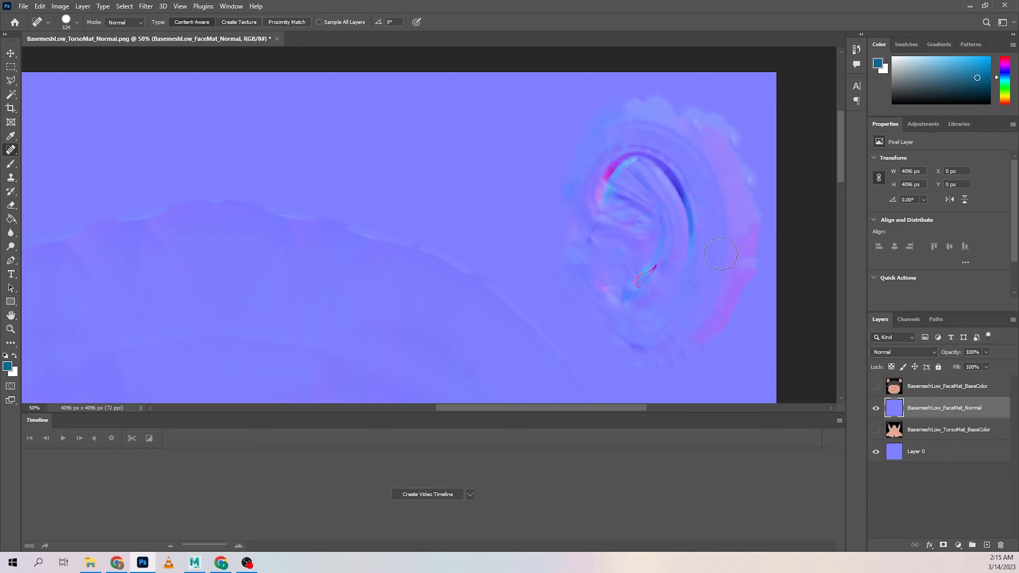